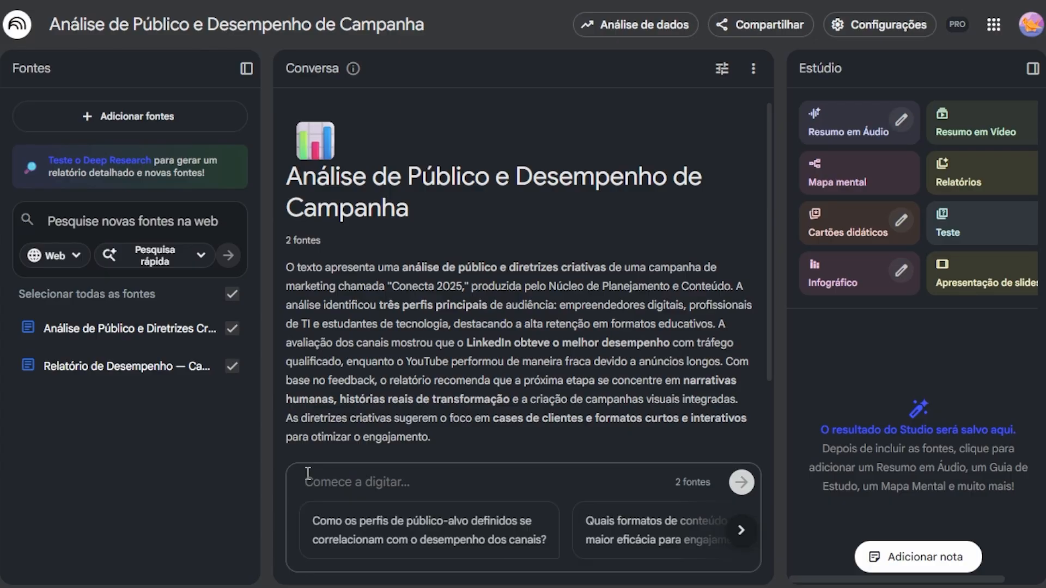
# Step: Ask the notebook chat "Quais perfis de público apresentaram maior engajamento?" and read through the answer
pyautogui.write('Quais perfis de público apresentaram maior engajamento?')
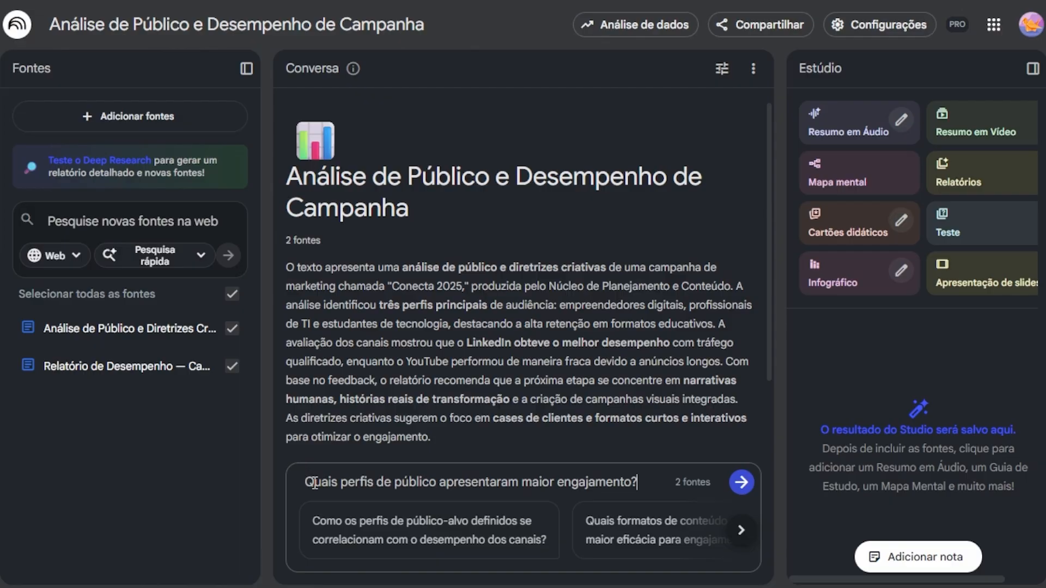
pyautogui.click(739, 484)
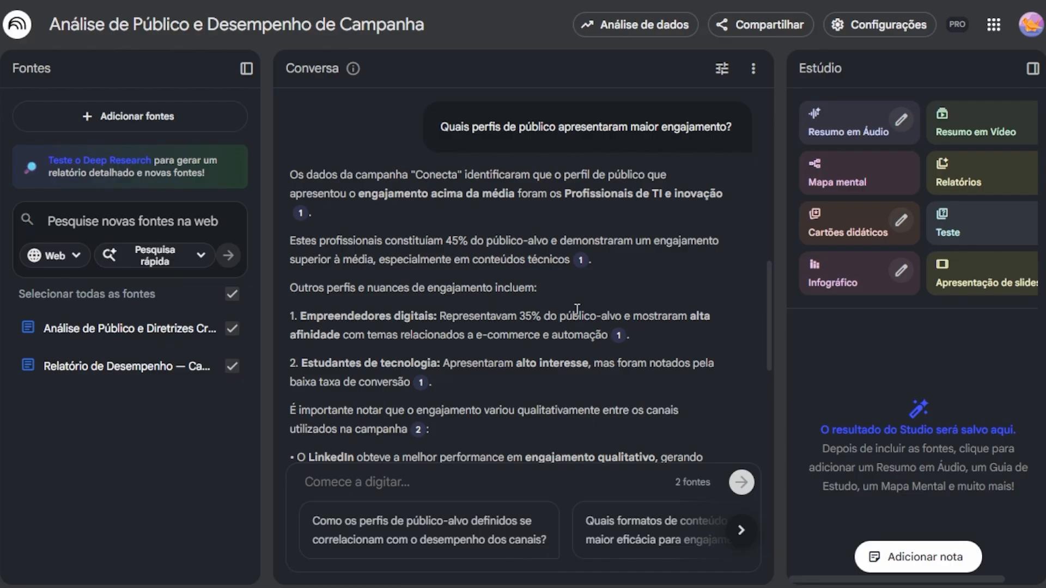
pyautogui.scroll(-6, 577, 308)
pyautogui.scroll(4, 580, 310)
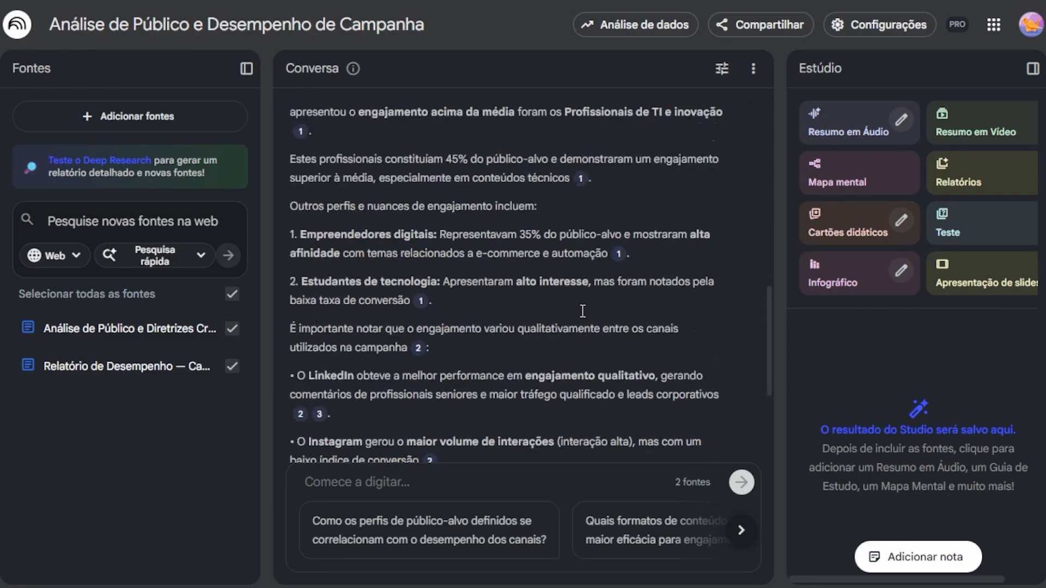
pyautogui.scroll(1, 582, 311)
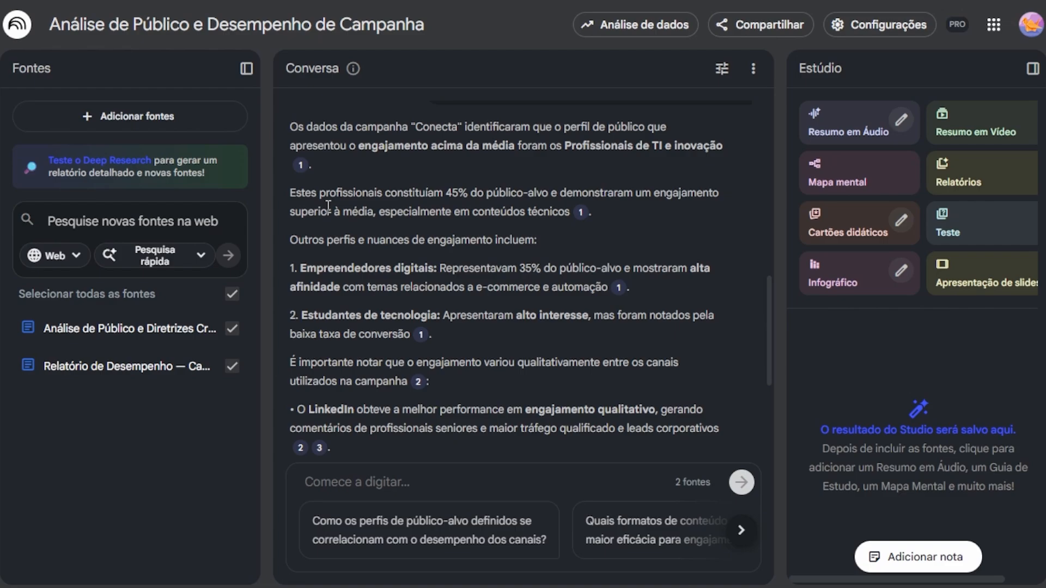
pyautogui.scroll(2, 328, 206)
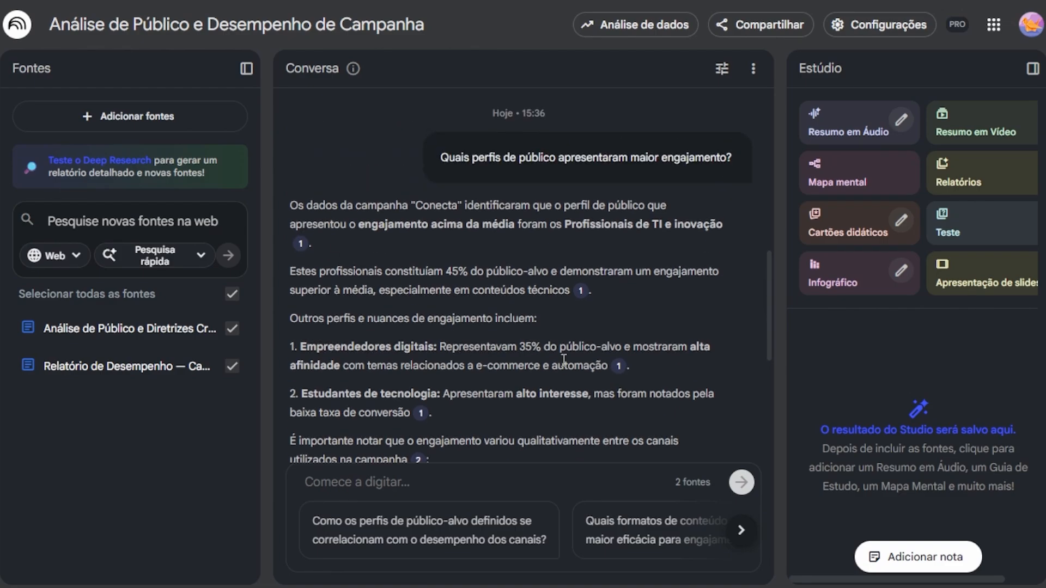
# Step: Check the answer's citations 1 and 2 by previewing their source passages, and open the source cited for LinkedIn
pyautogui.moveTo(582, 293)
pyautogui.moveTo(619, 367)
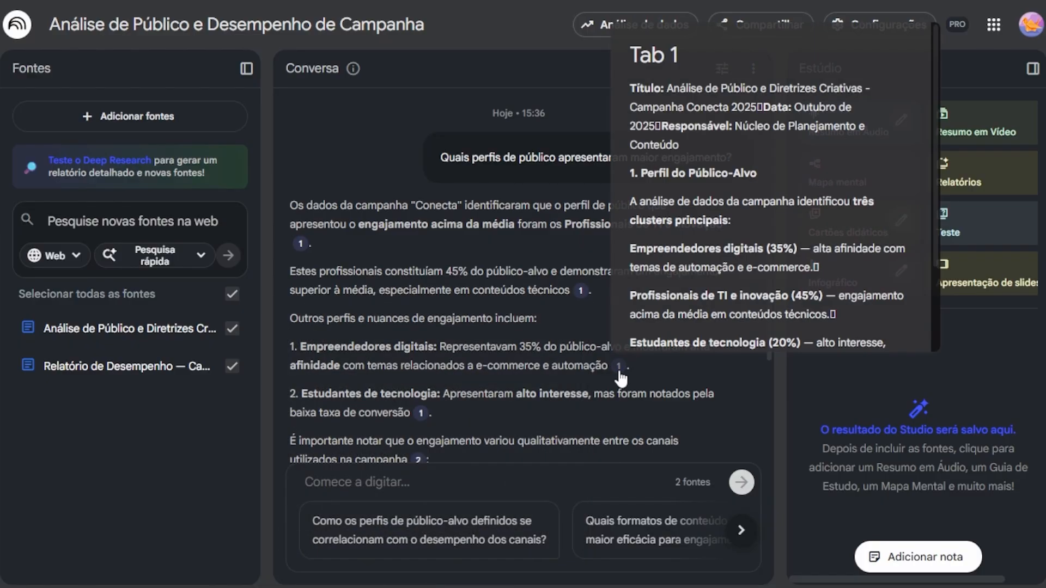
pyautogui.scroll(-2, 545, 353)
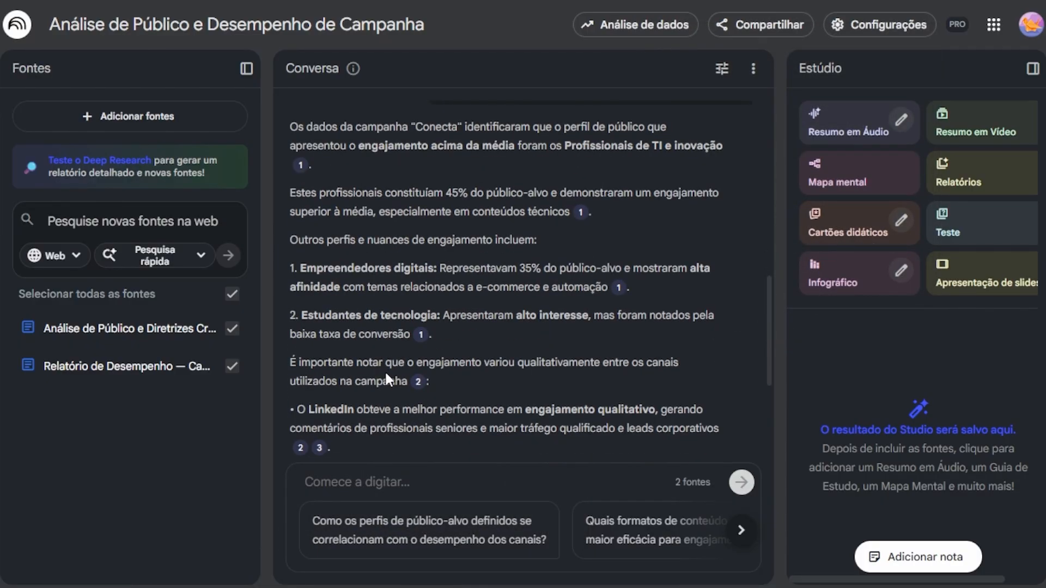
pyautogui.moveTo(420, 383)
pyautogui.scroll(-2, 381, 376)
pyautogui.moveTo(316, 372)
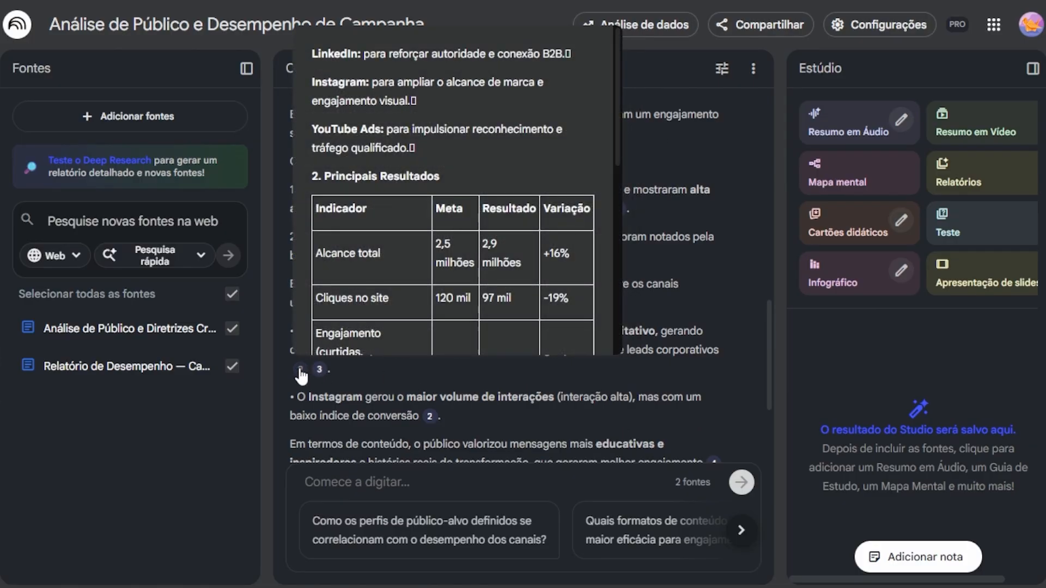
pyautogui.click(301, 370)
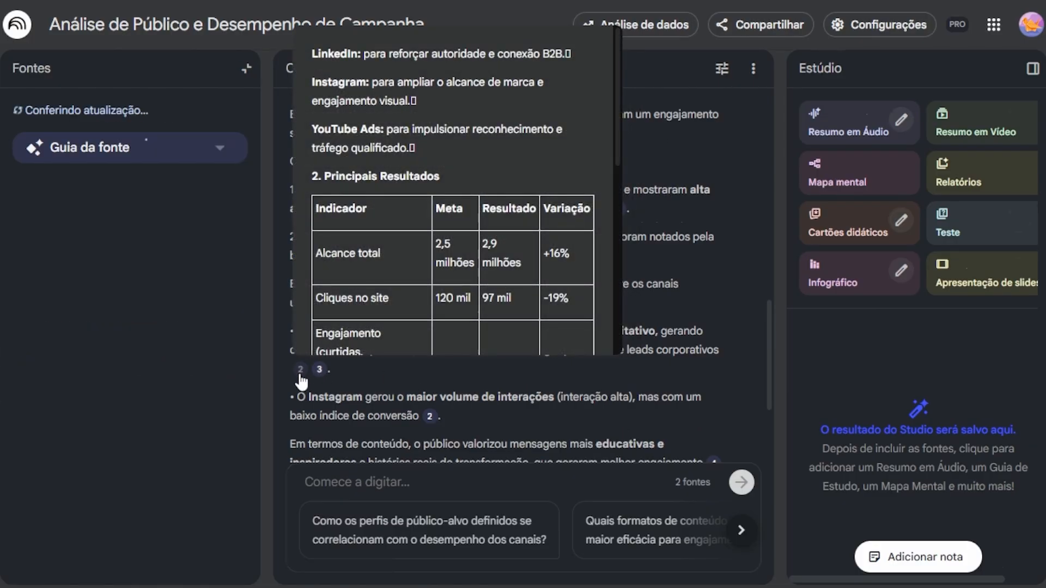
pyautogui.scroll(-1, 268, 366)
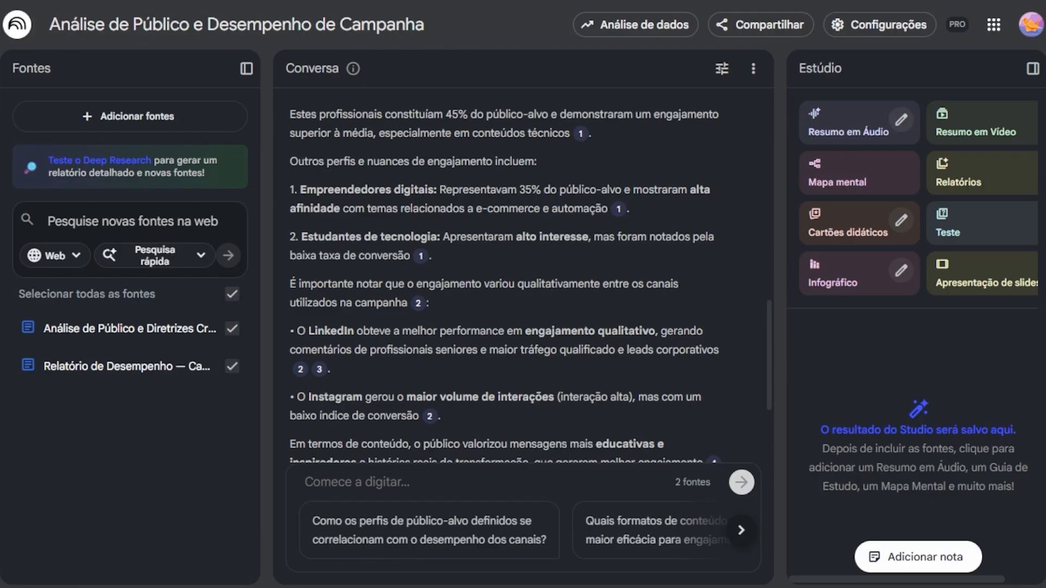
# Step: Send the copied follow-up question to the notebook chat
pyautogui.click(587, 478)
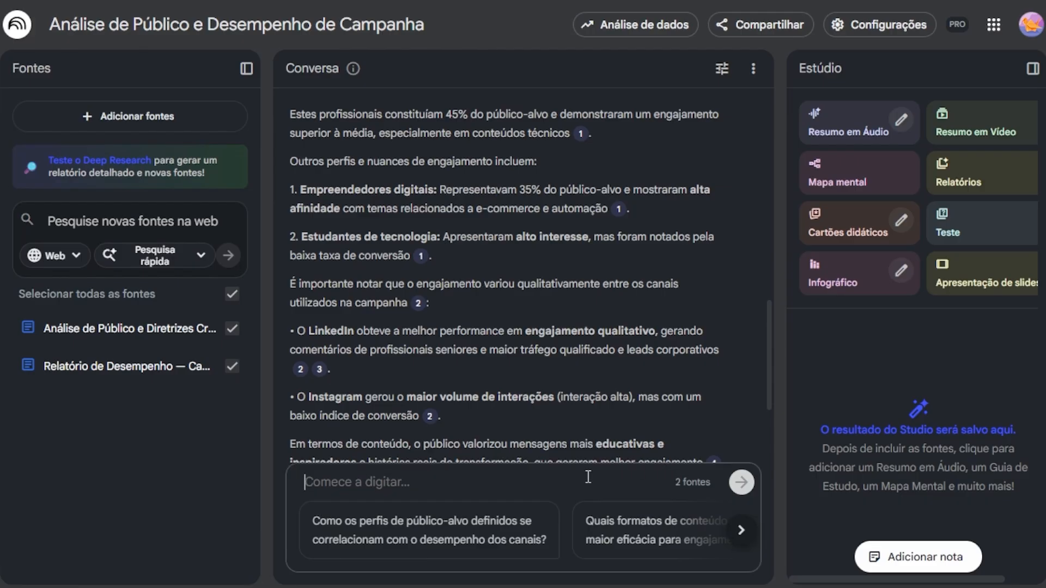
pyautogui.write('Quais foram os principais aprendizados da análise de público?')
pyautogui.press('Return')
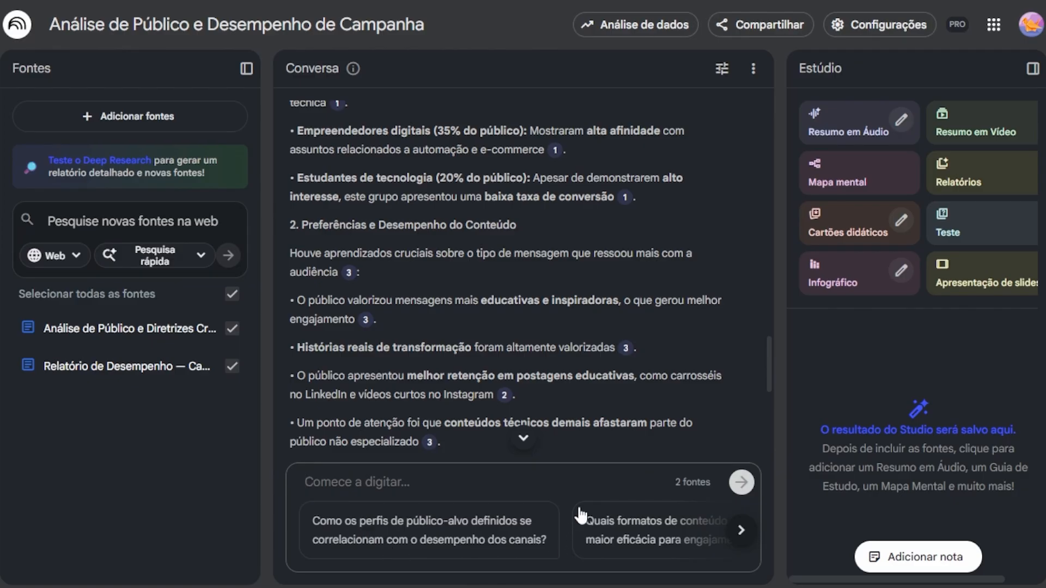
# Step: Ask the suggested question "Que lições podem ser aprendidas para otimizar as diretrizes criativas da próxima campanha?" and read through its answer
pyautogui.click(749, 540)
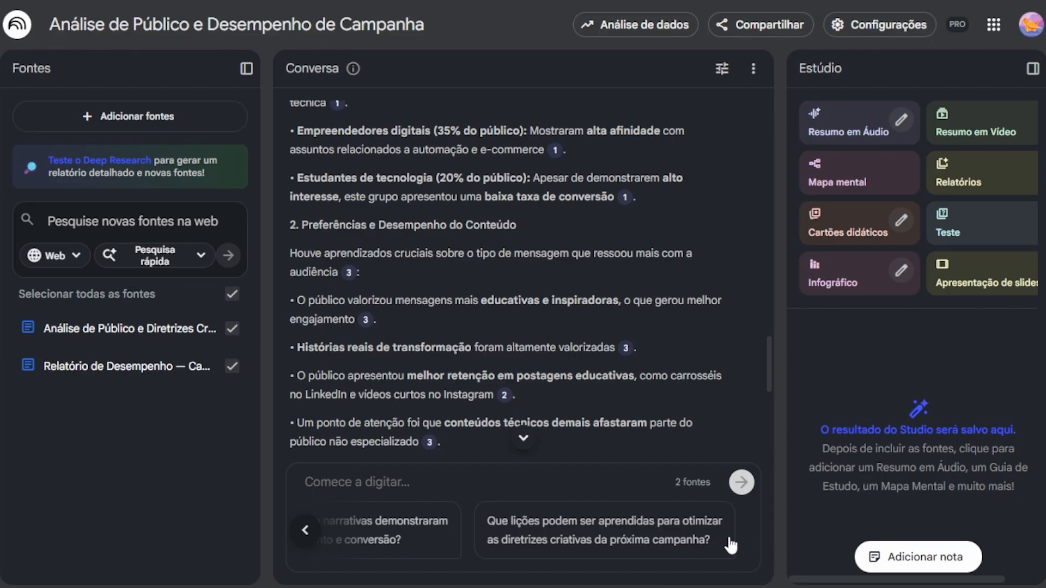
pyautogui.click(623, 536)
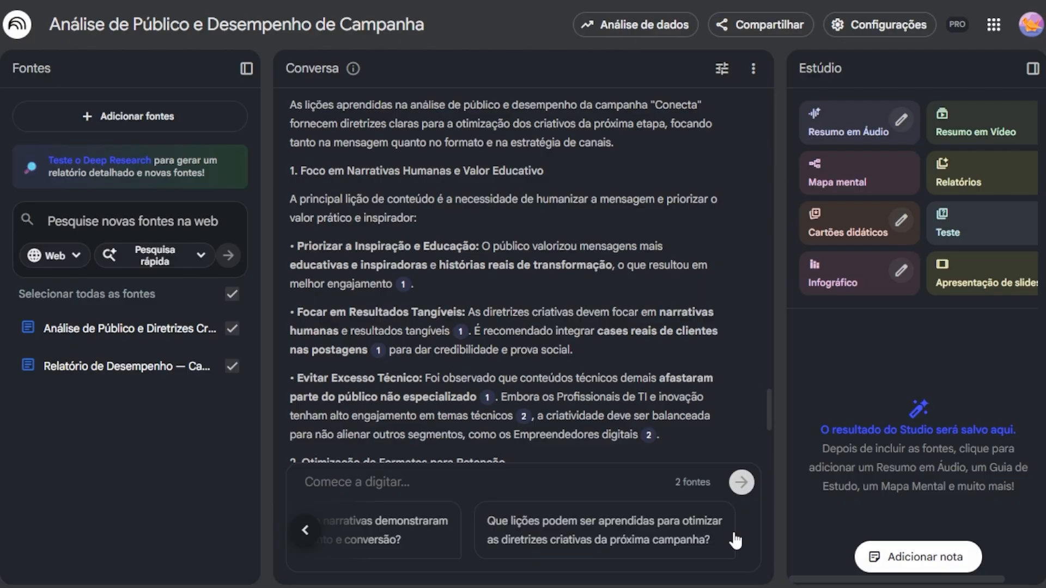
pyautogui.scroll(5, 704, 408)
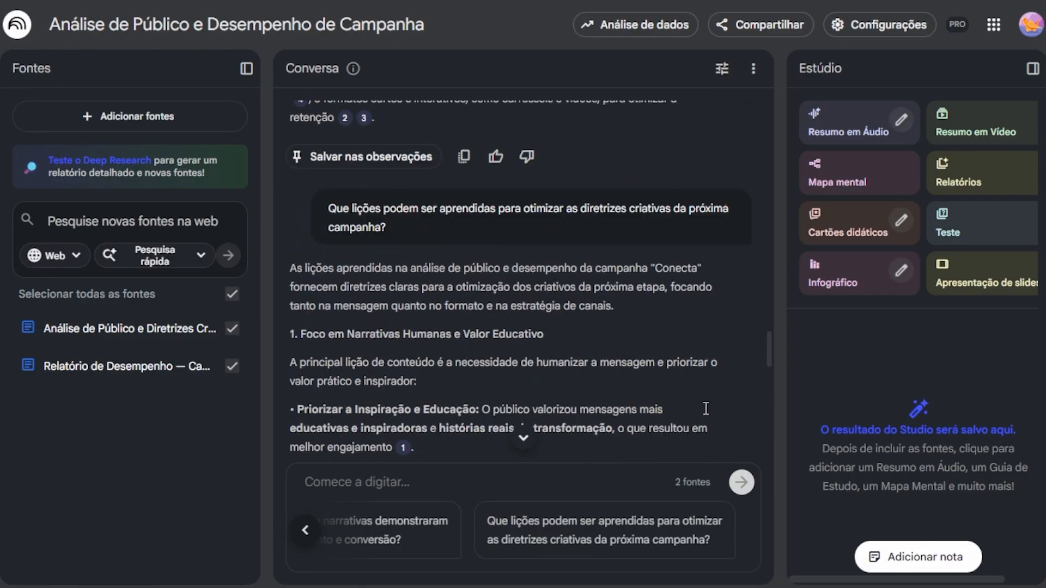
pyautogui.scroll(-4, 705, 408)
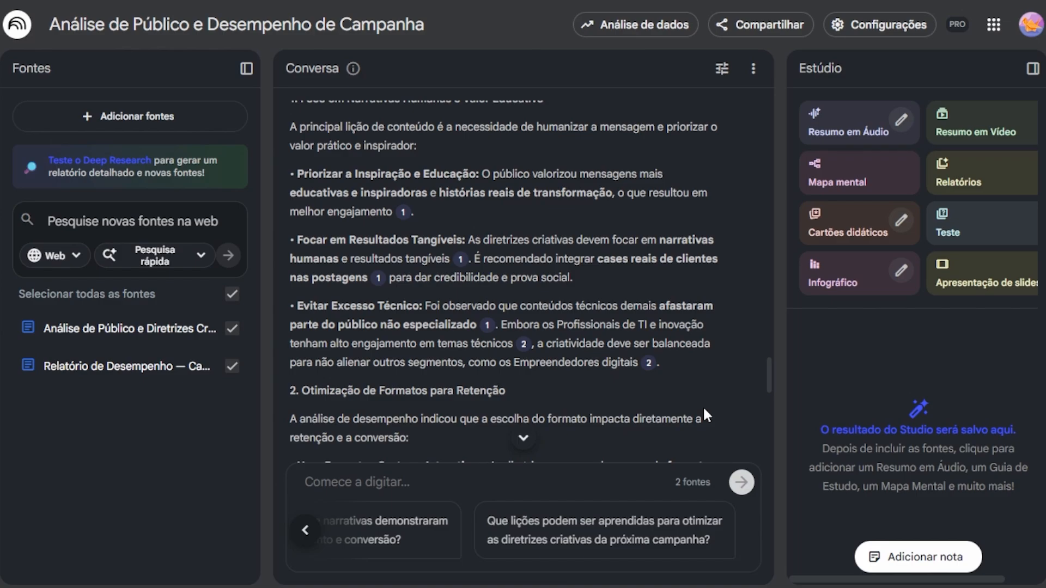
pyautogui.scroll(-5, 704, 414)
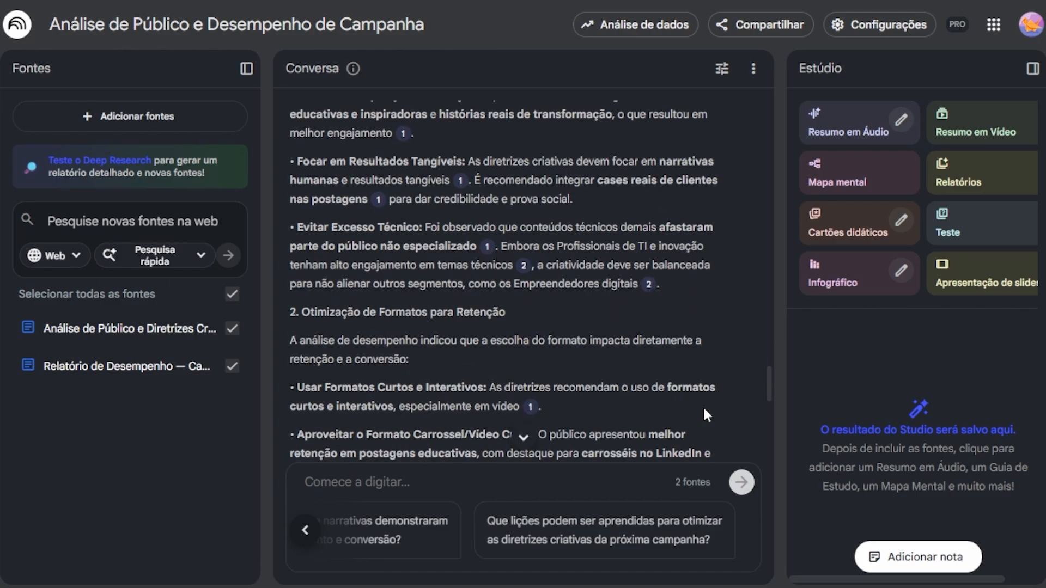
pyautogui.scroll(-5, 704, 406)
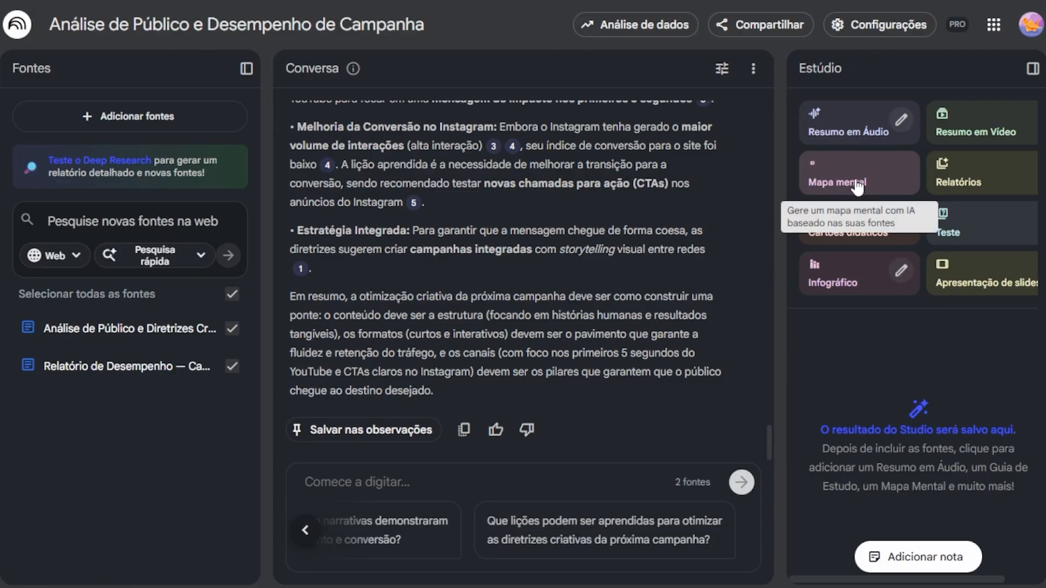
# Step: Generate a mind map from the two sources and open it
pyautogui.click(886, 187)
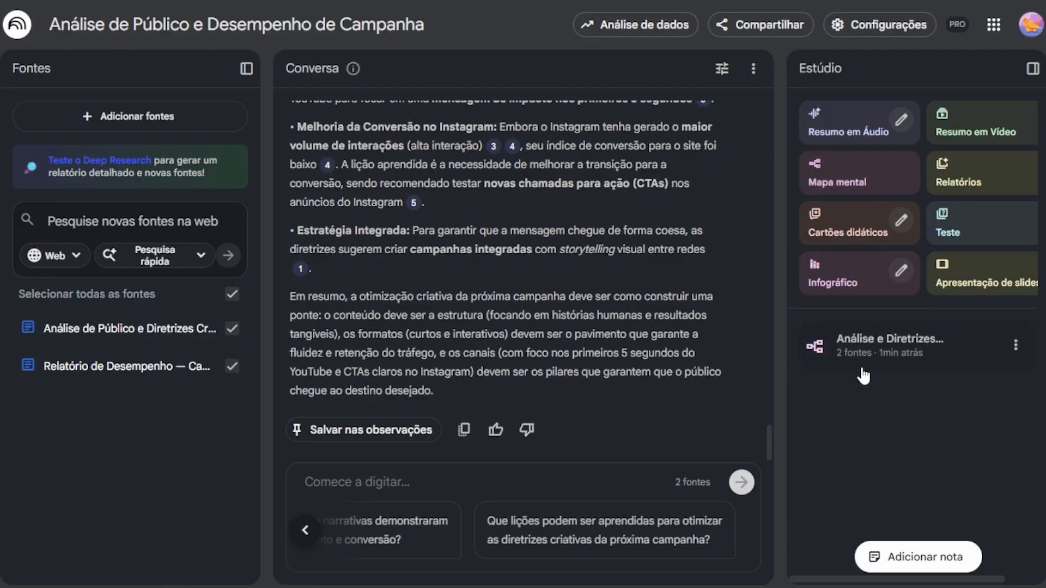
pyautogui.click(890, 351)
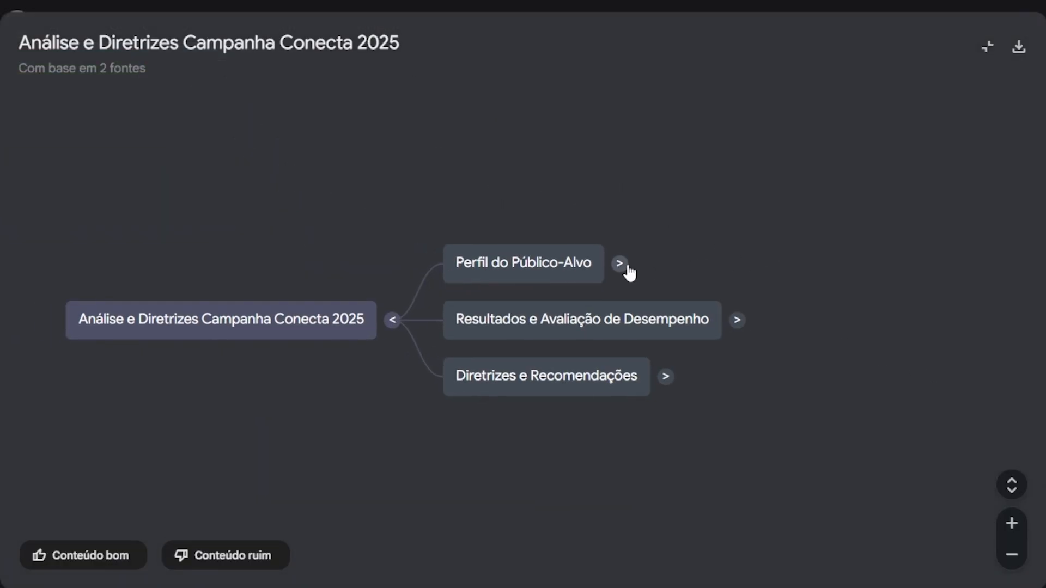
# Step: Expand the mind map's Perfil do Público-Alvo and Resultados e Avaliação de Desempenho branches, plus the Clusters Principais and Comportamento nodes
pyautogui.click(626, 267)
pyautogui.click(692, 368)
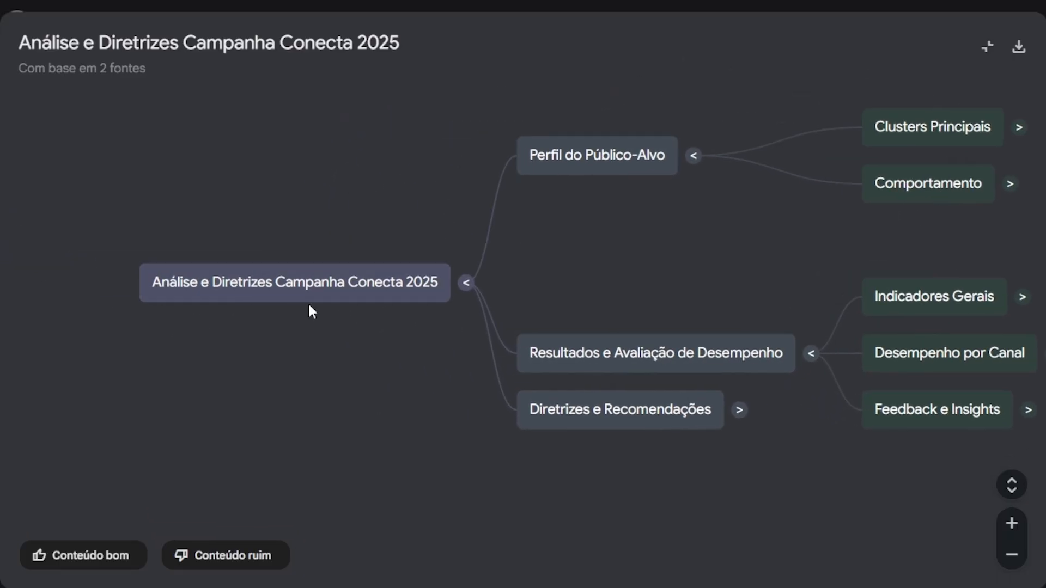
pyautogui.moveTo(581, 252); pyautogui.dragTo(427, 327)
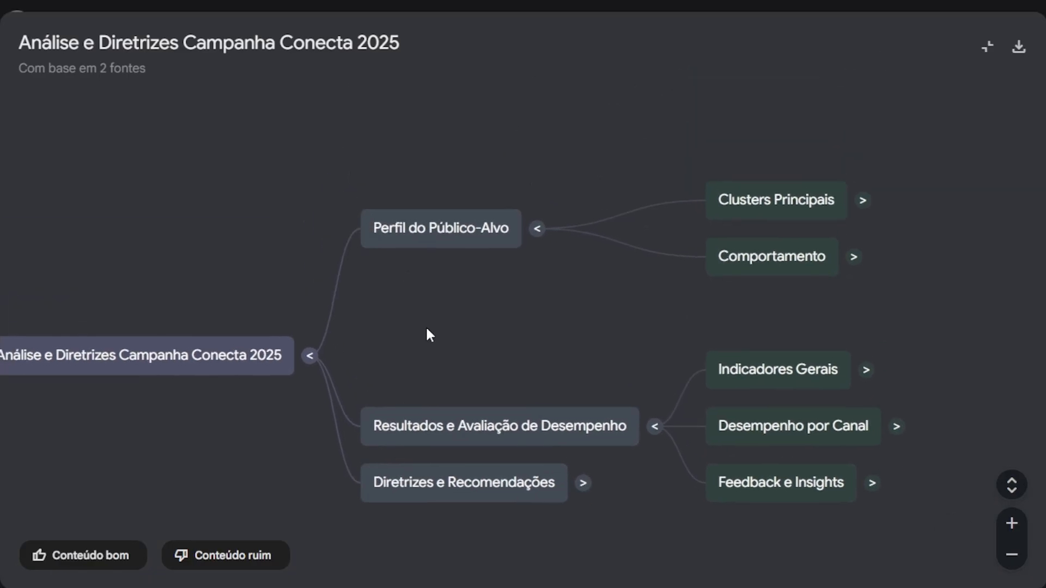
pyautogui.click(864, 202)
pyautogui.click(557, 359)
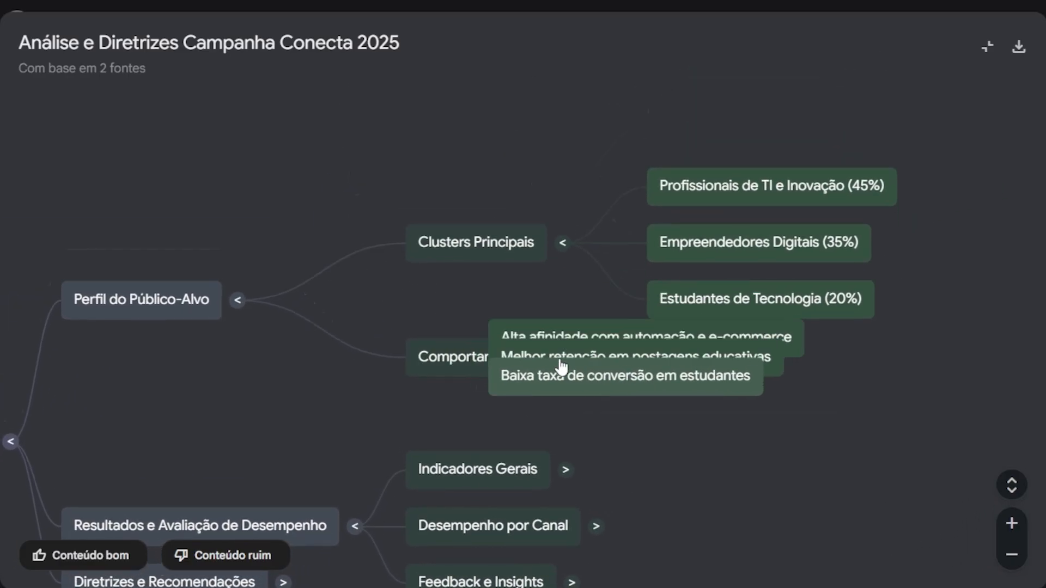
# Step: Expand the Indicadores Gerais and Feedback e Insights nodes under Resultados e Avaliação de Desempenho
pyautogui.moveTo(581, 295); pyautogui.dragTo(805, 121)
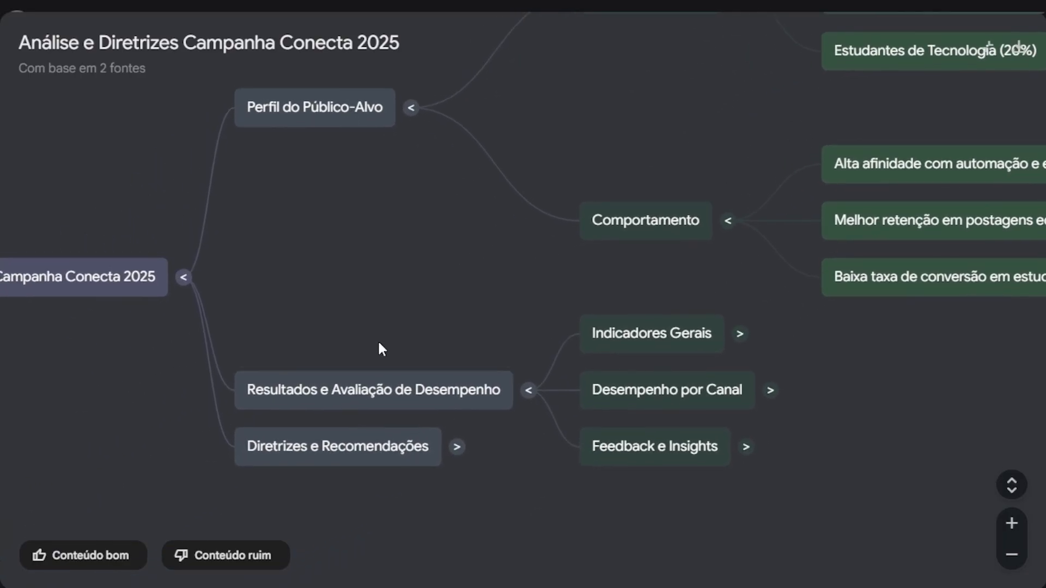
pyautogui.moveTo(378, 345); pyautogui.dragTo(381, 273)
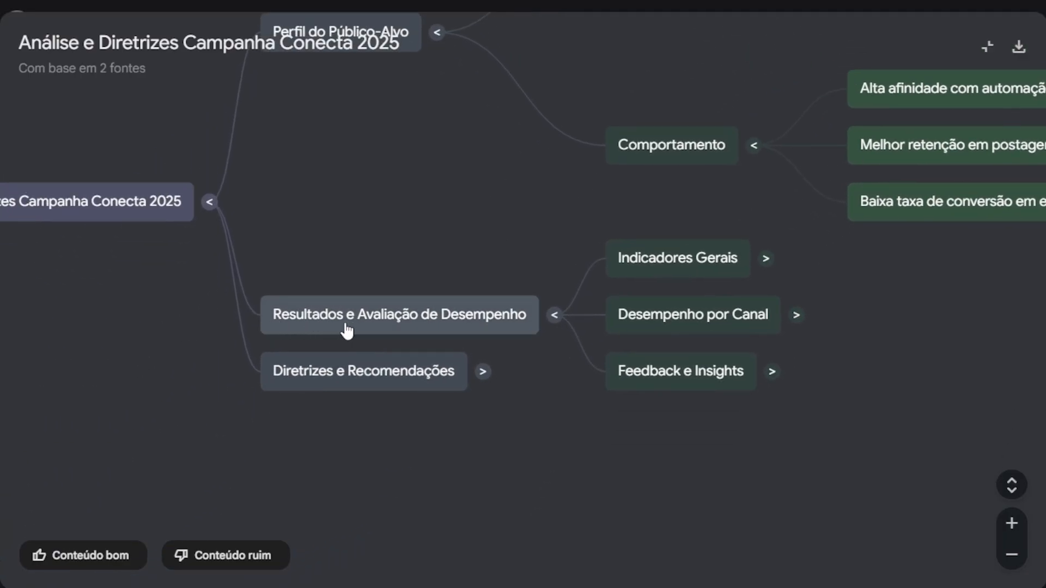
pyautogui.moveTo(511, 414); pyautogui.dragTo(456, 458)
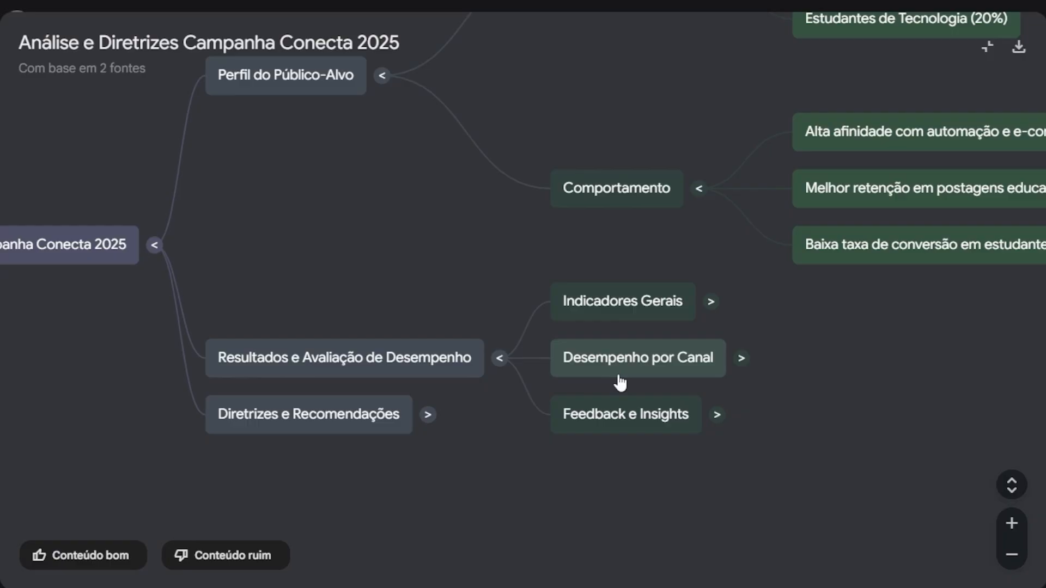
pyautogui.click(711, 303)
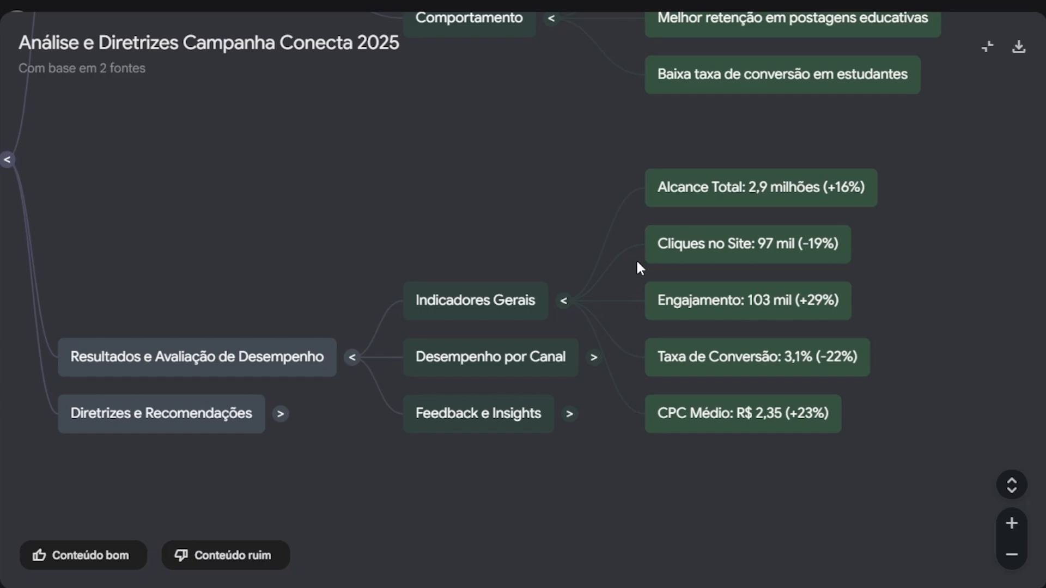
pyautogui.click(569, 415)
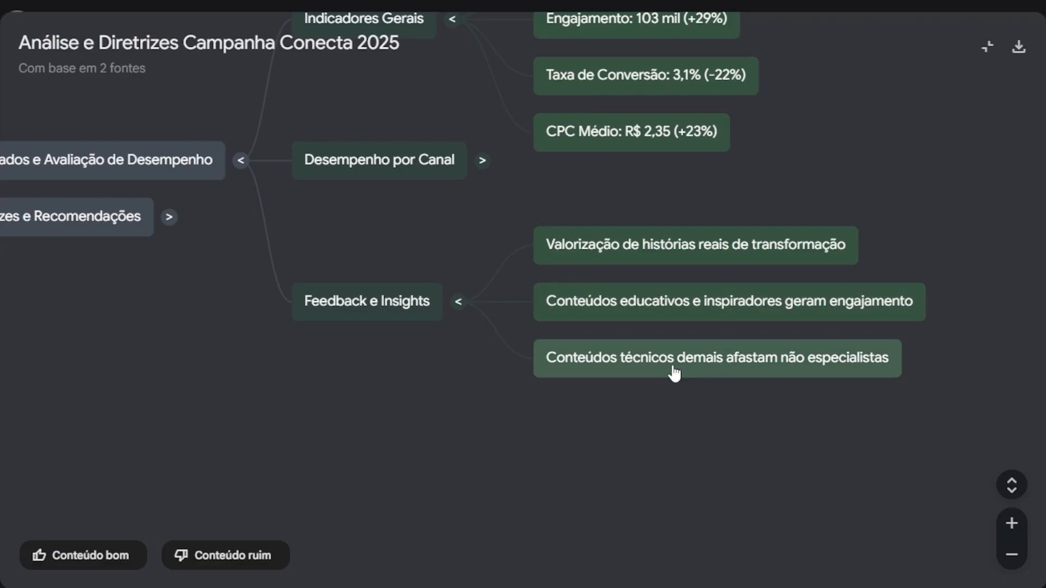
# Step: View the whole expanded mind map at once and close it
pyautogui.scroll(-5, 679, 386)
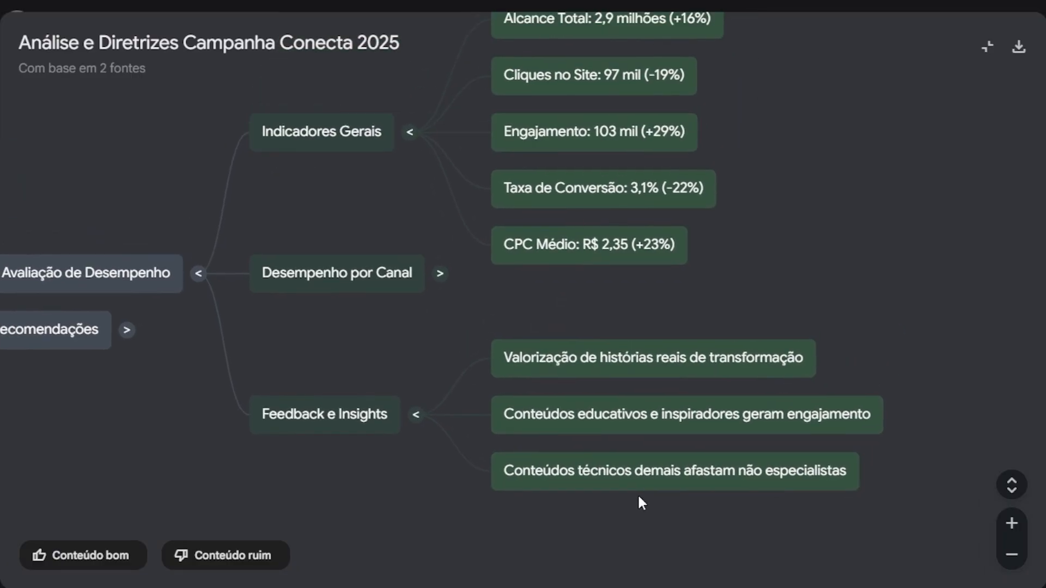
pyautogui.scroll(-3, 625, 369)
pyautogui.moveTo(424, 203); pyautogui.dragTo(448, 270)
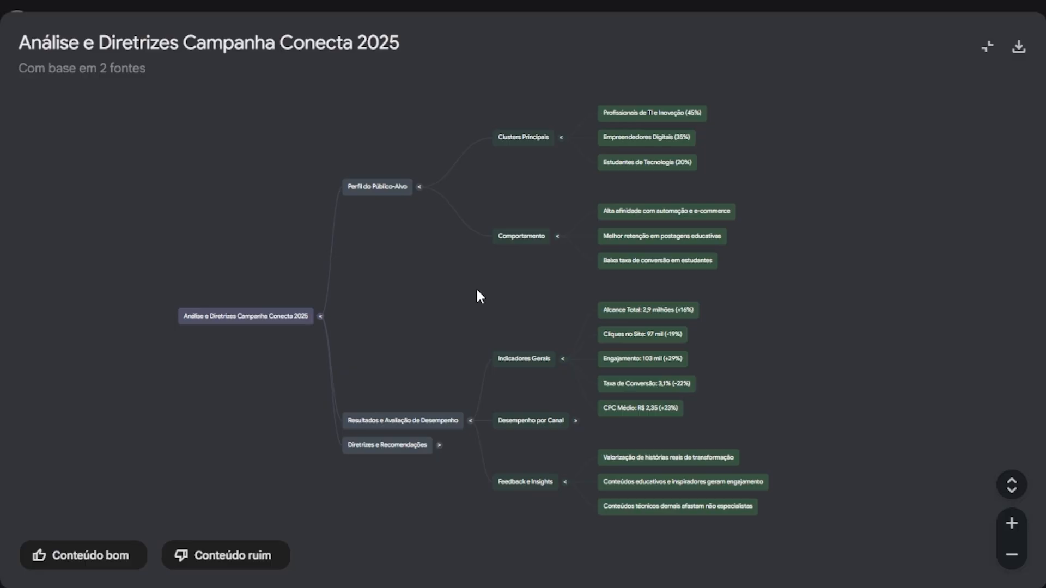
pyautogui.press('Escape')
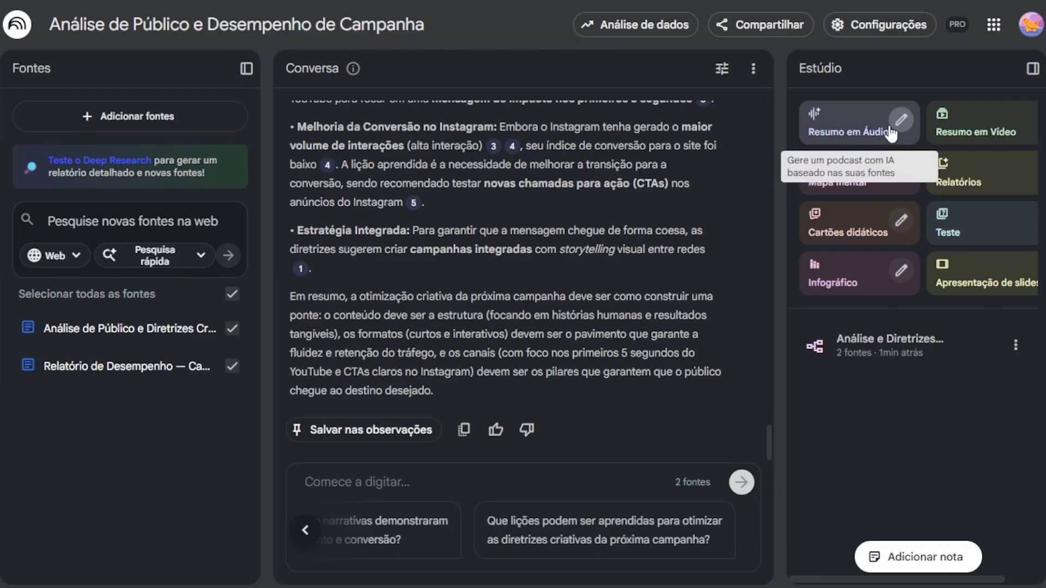
# Step: Generate an audio overview (Resumo em Áudio) and a video overview (Resumo em Vídeo) from the sources
pyautogui.click(866, 126)
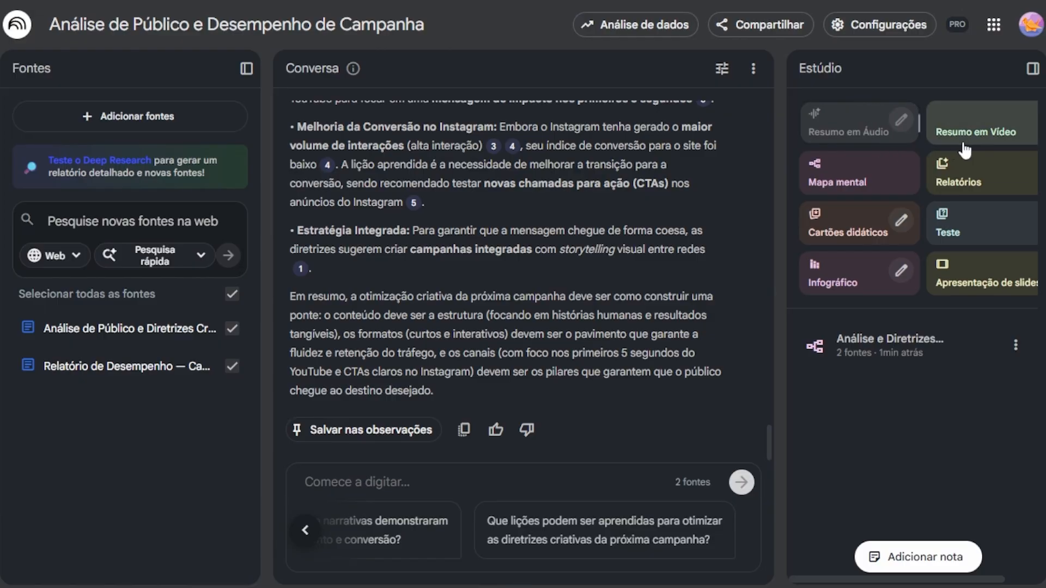
pyautogui.click(982, 134)
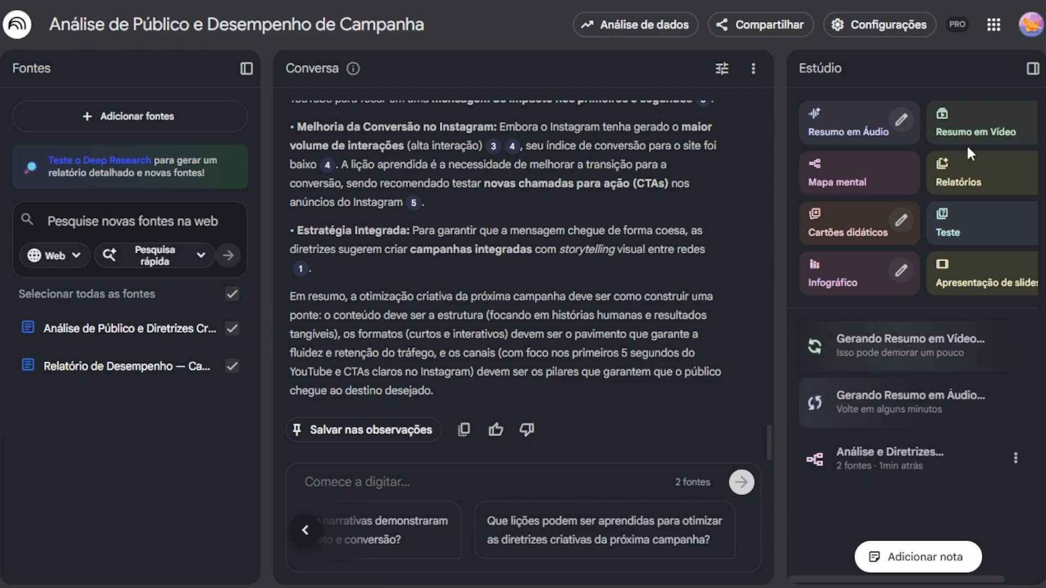
# Step: Create a report from the sources in the Documento de resumo format
pyautogui.click(963, 171)
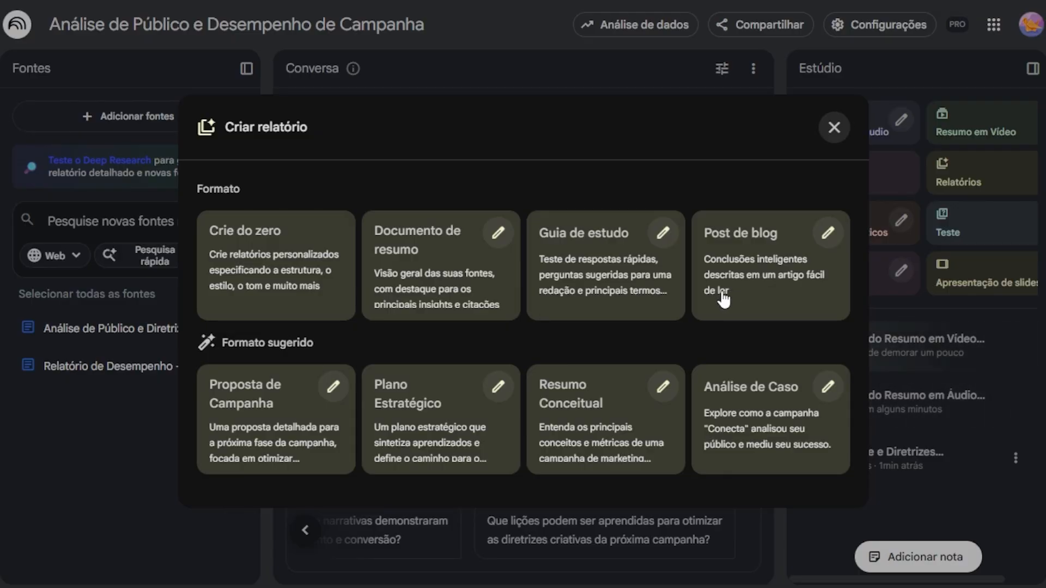
pyautogui.click(478, 252)
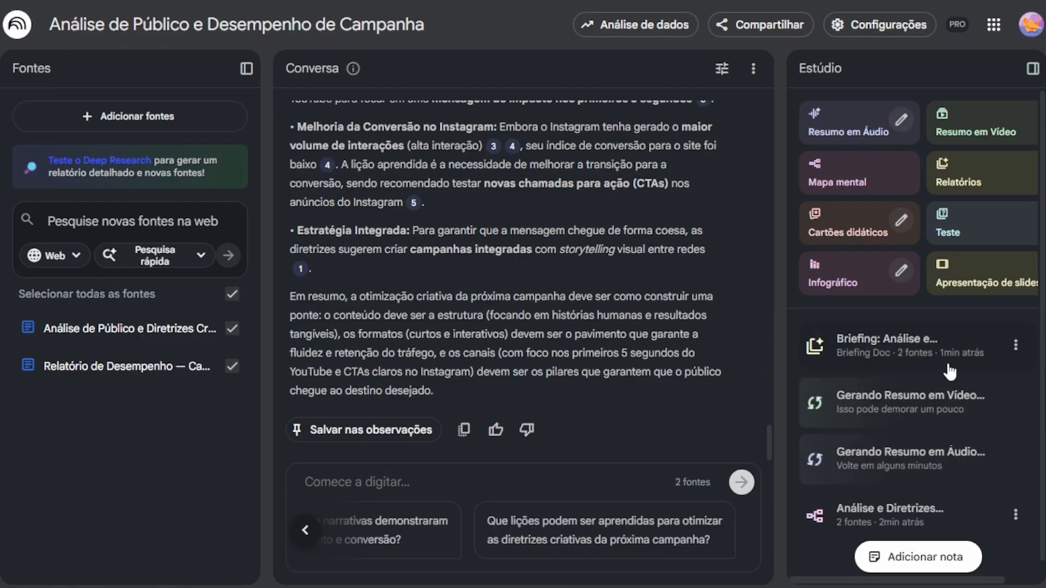
# Step: Read through the generated briefing report, from the Resumo Executivo to the audience feedback section, and close it
pyautogui.click(885, 354)
pyautogui.scroll(-5, 862, 365)
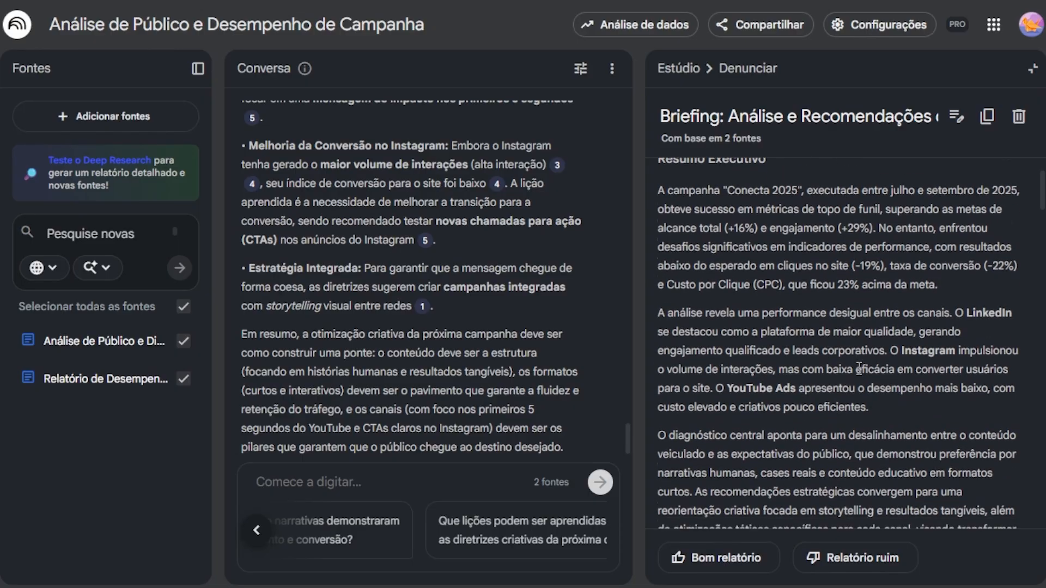
pyautogui.scroll(-10, 861, 368)
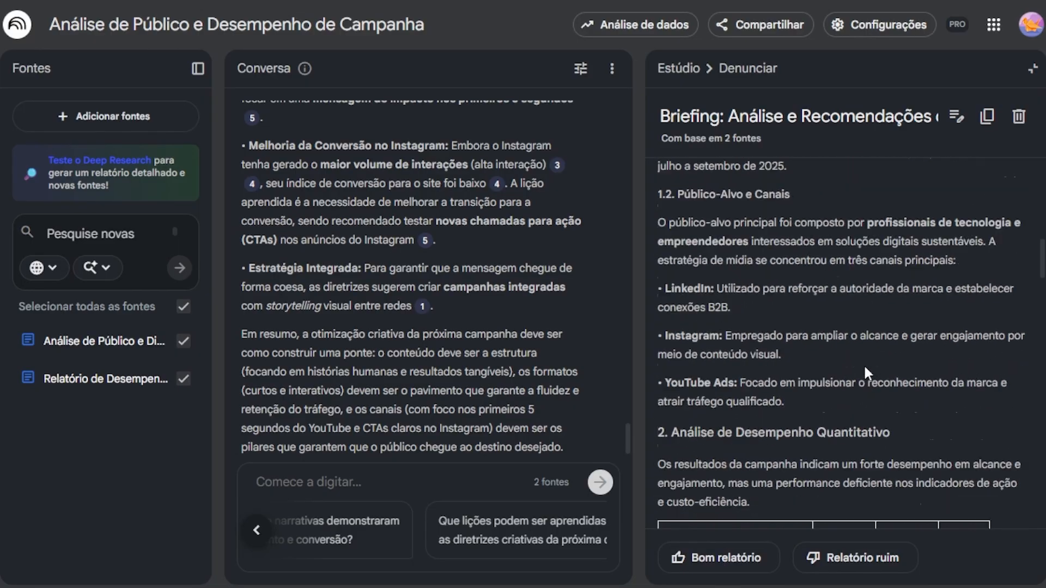
pyautogui.scroll(-2, 863, 370)
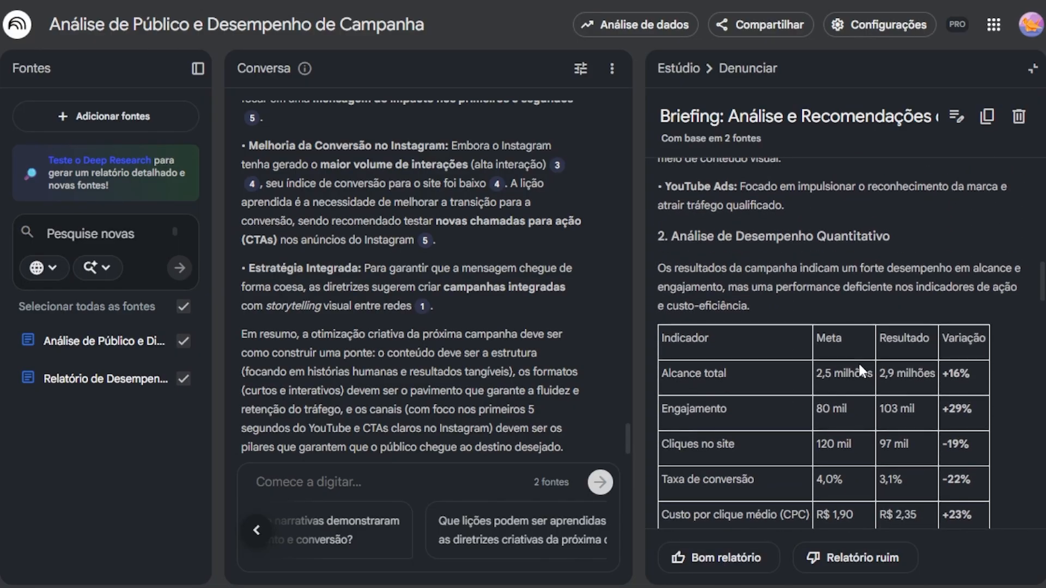
pyautogui.scroll(-5, 858, 362)
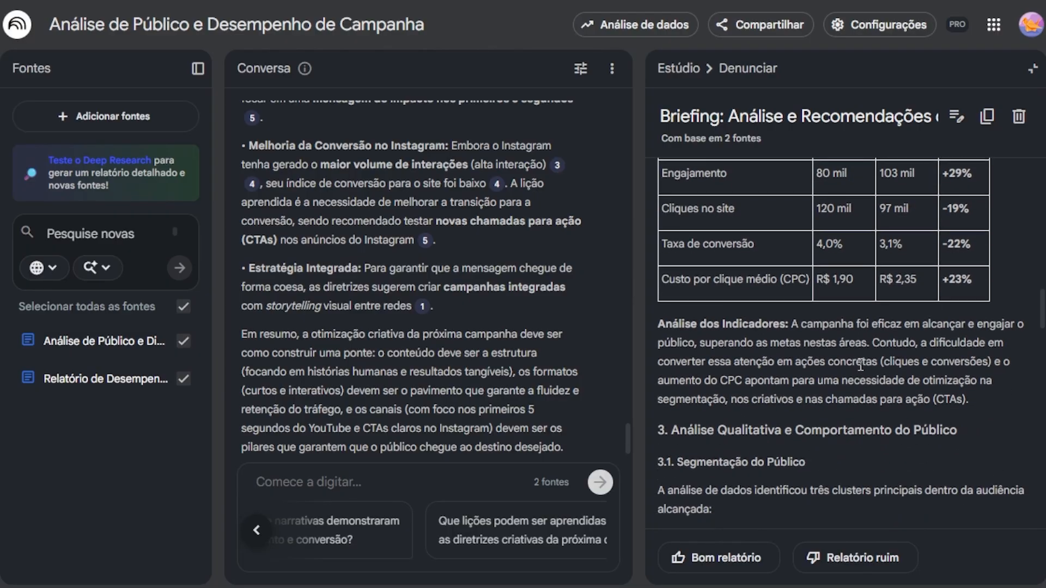
pyautogui.scroll(-2, 858, 364)
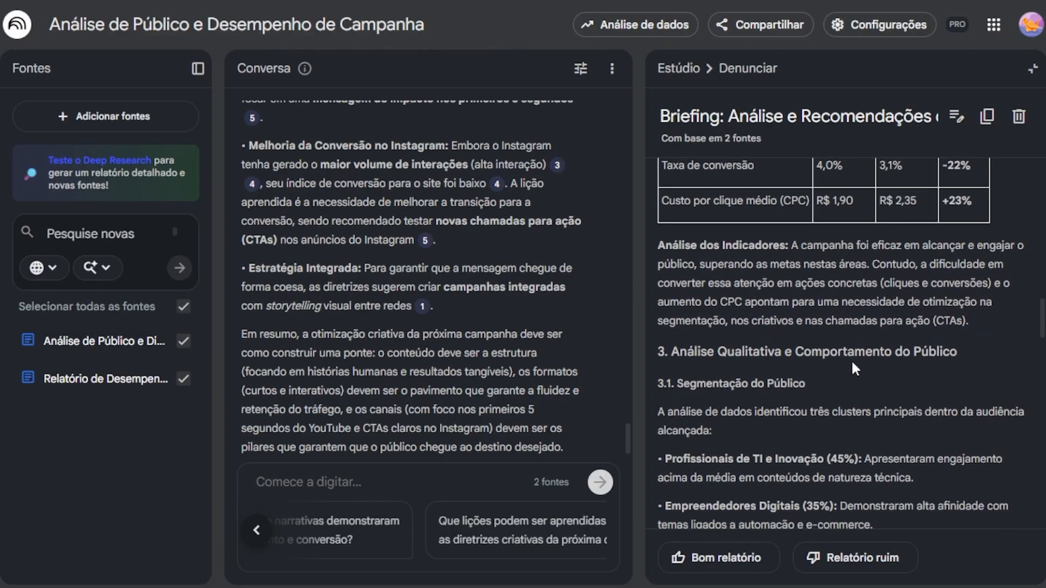
pyautogui.scroll(-4, 851, 358)
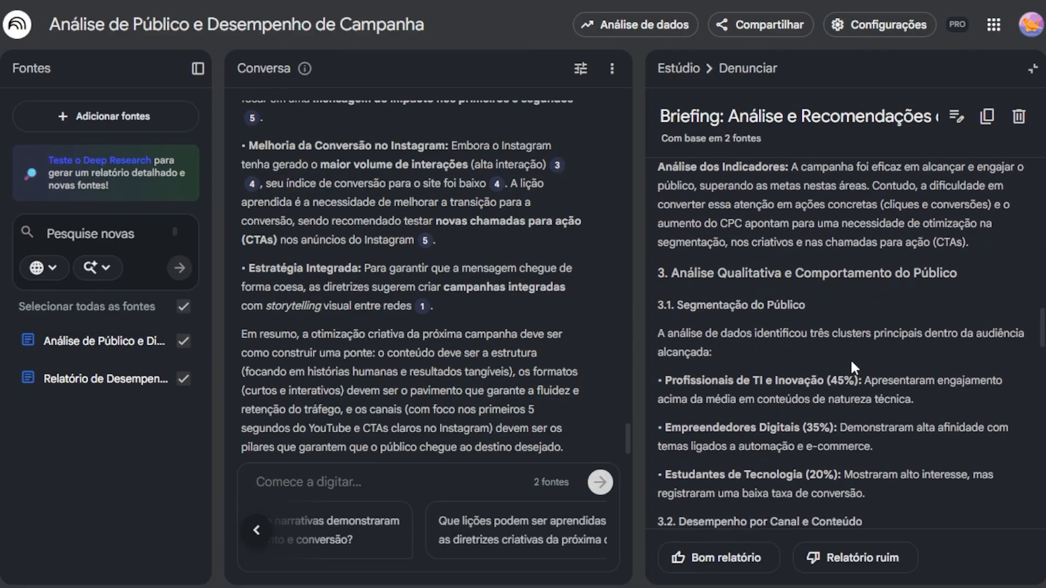
pyautogui.scroll(-2, 851, 358)
pyautogui.scroll(-8, 851, 358)
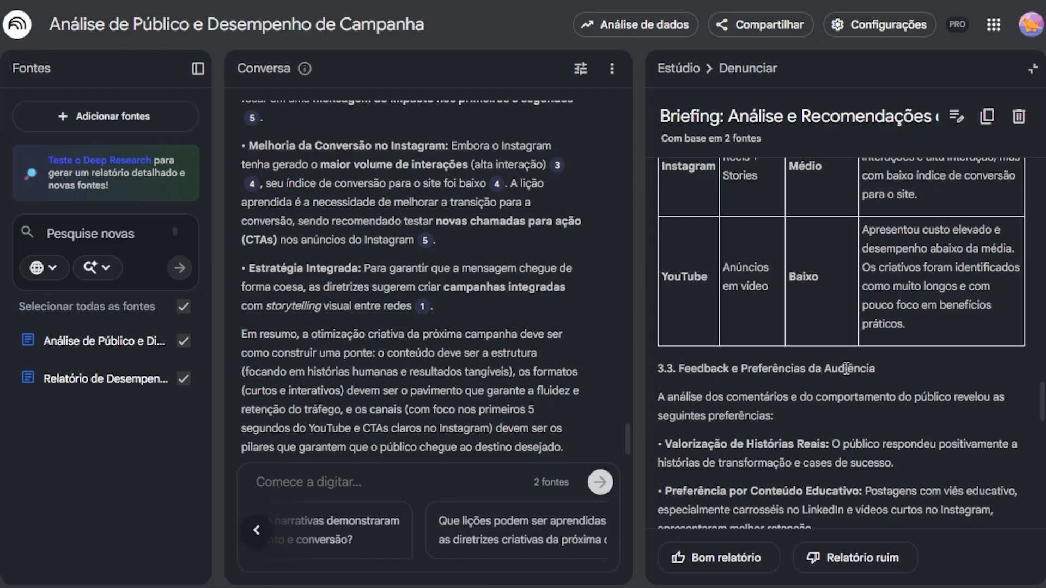
pyautogui.scroll(-3, 846, 368)
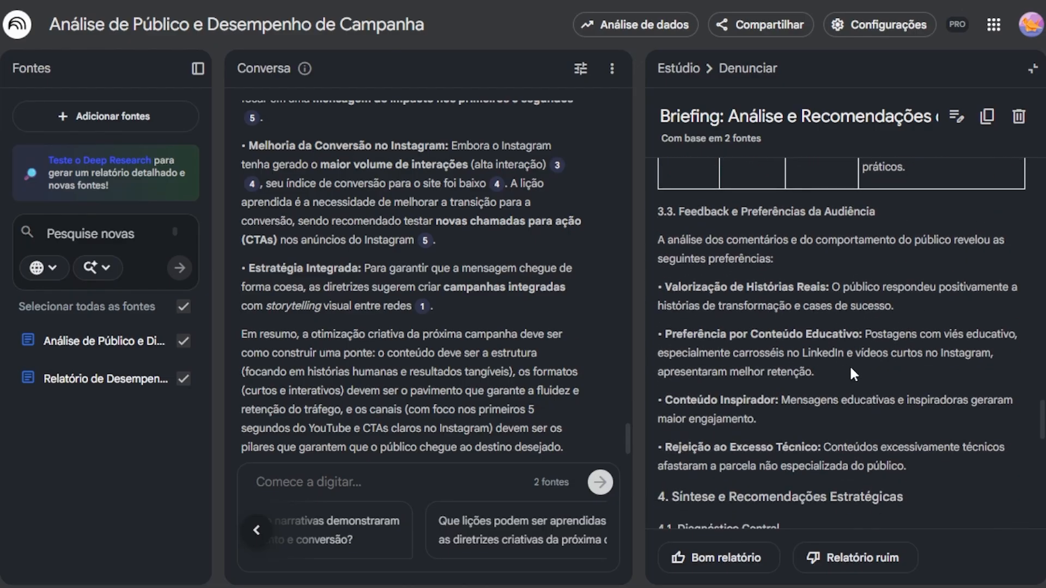
pyautogui.click(1032, 69)
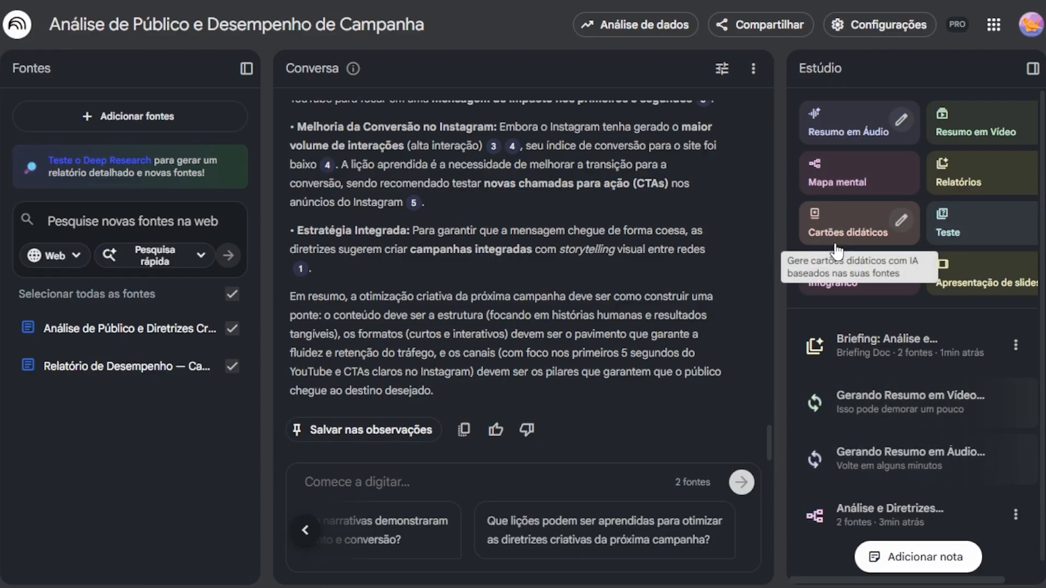
# Step: Generate flashcards (Cartões didáticos) from the sources and reveal the answers to the first two cards
pyautogui.click(862, 237)
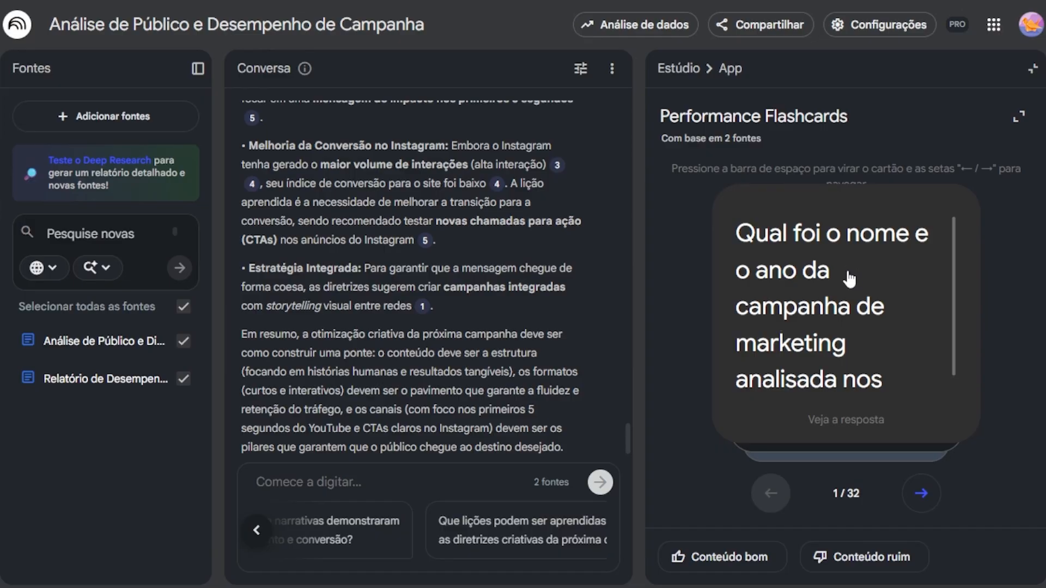
pyautogui.scroll(-1, 853, 280)
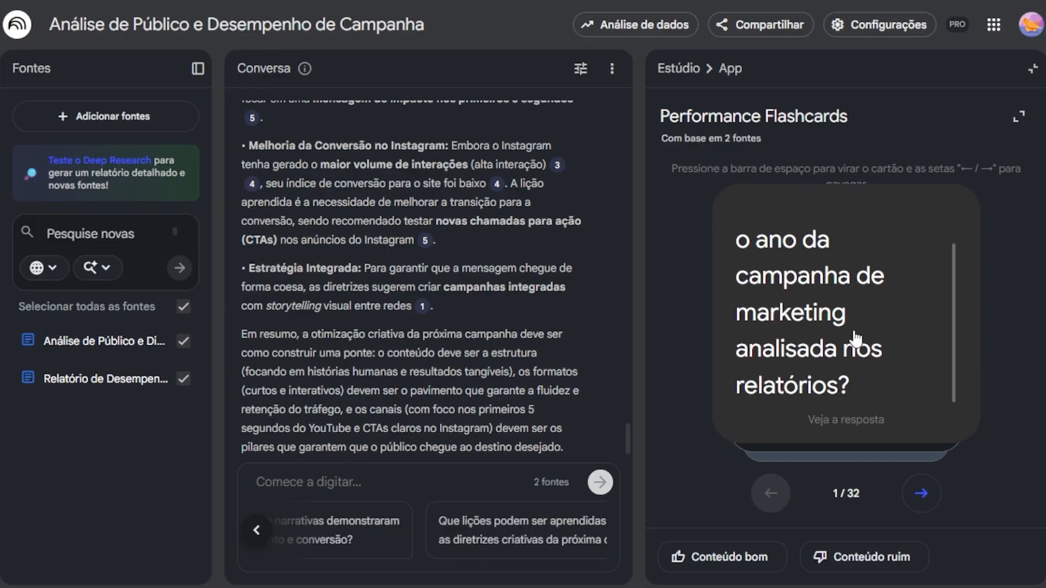
pyautogui.click(849, 372)
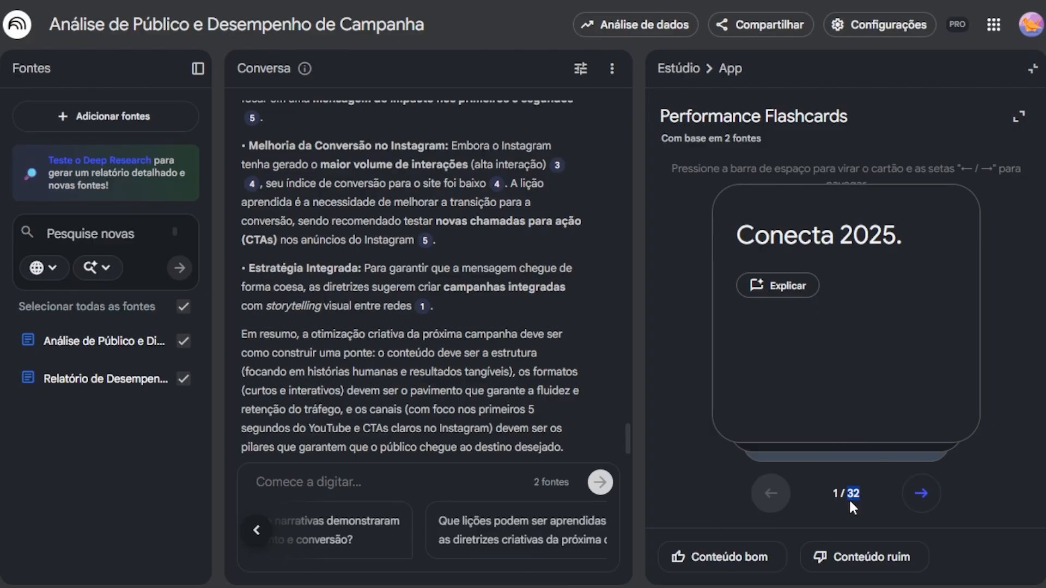
pyautogui.click(921, 492)
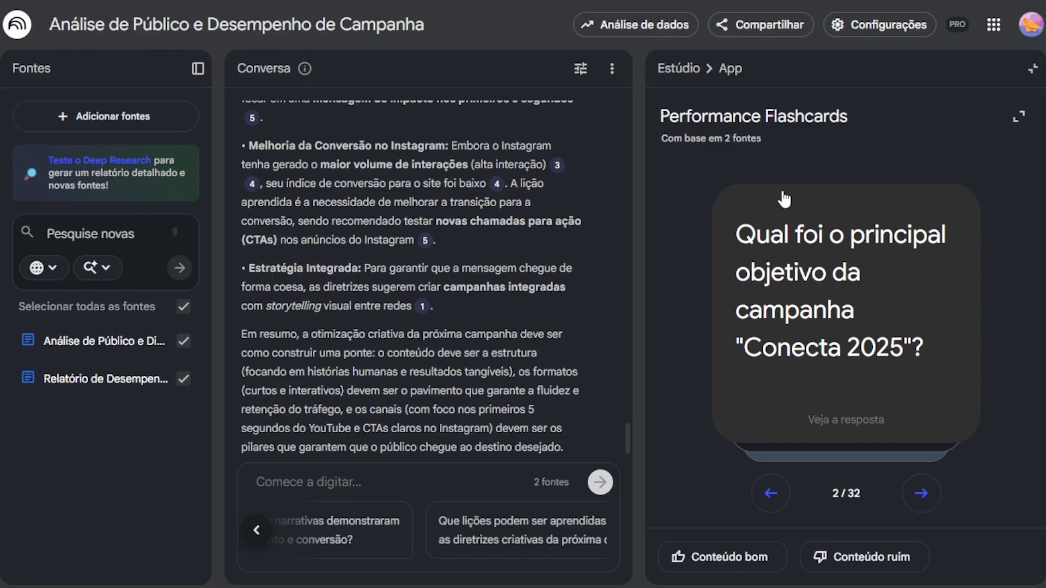
pyautogui.click(769, 204)
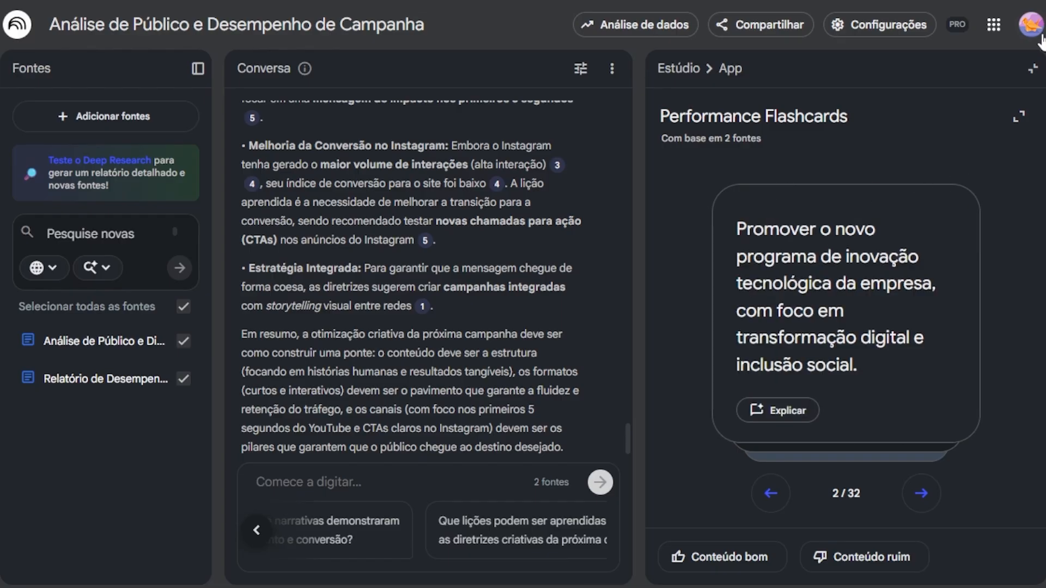
pyautogui.click(1032, 68)
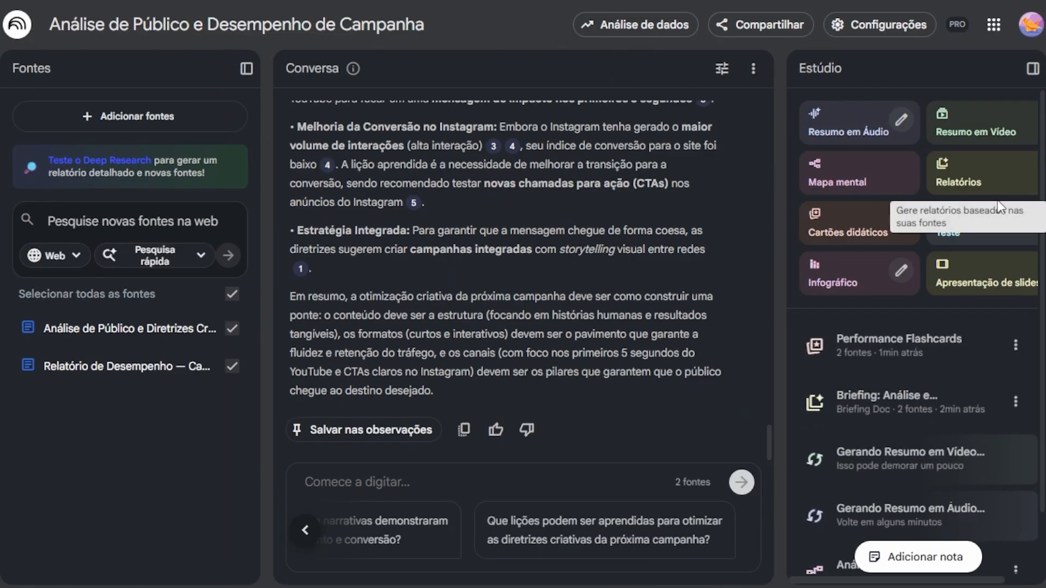
# Step: Generate a quiz (Teste) from the sources and answer its first question with option C, Profissionais de TI e inovação
pyautogui.click(978, 243)
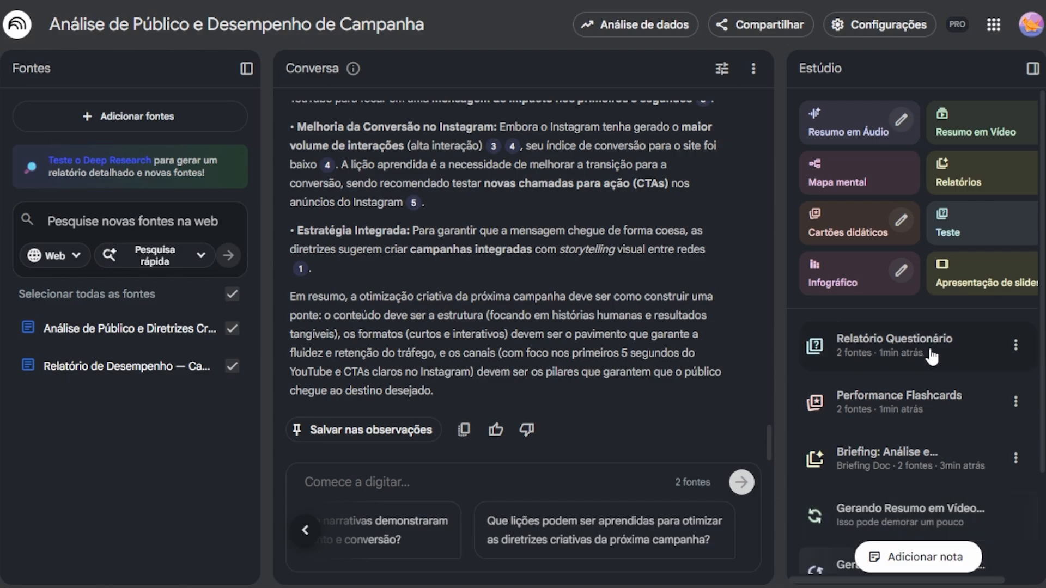
pyautogui.click(932, 355)
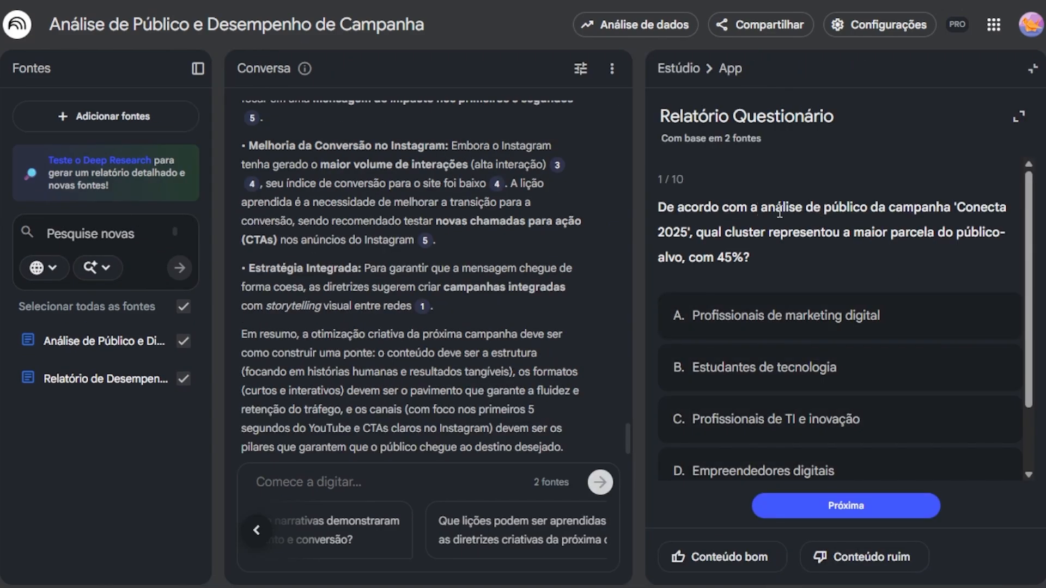
pyautogui.moveTo(687, 178); pyautogui.dragTo(677, 179)
pyautogui.click(667, 185)
pyautogui.scroll(-2, 724, 327)
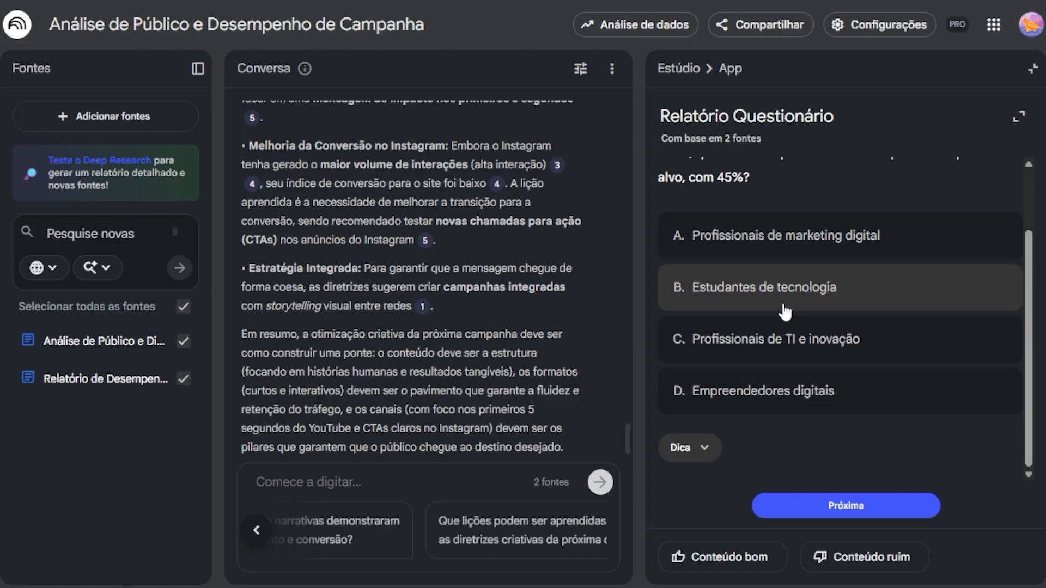
pyautogui.scroll(2, 784, 307)
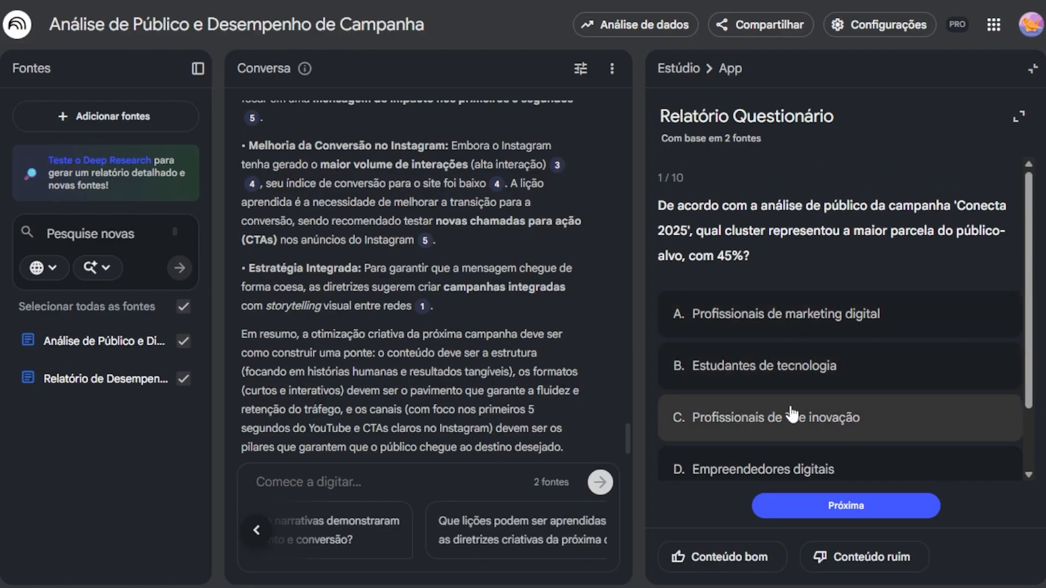
pyautogui.click(791, 416)
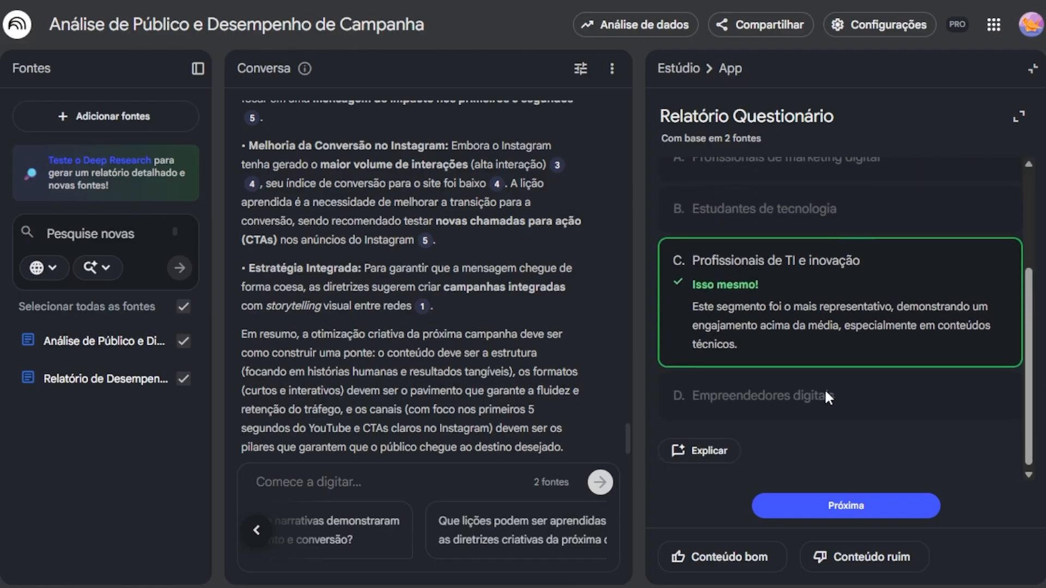
pyautogui.scroll(2, 825, 397)
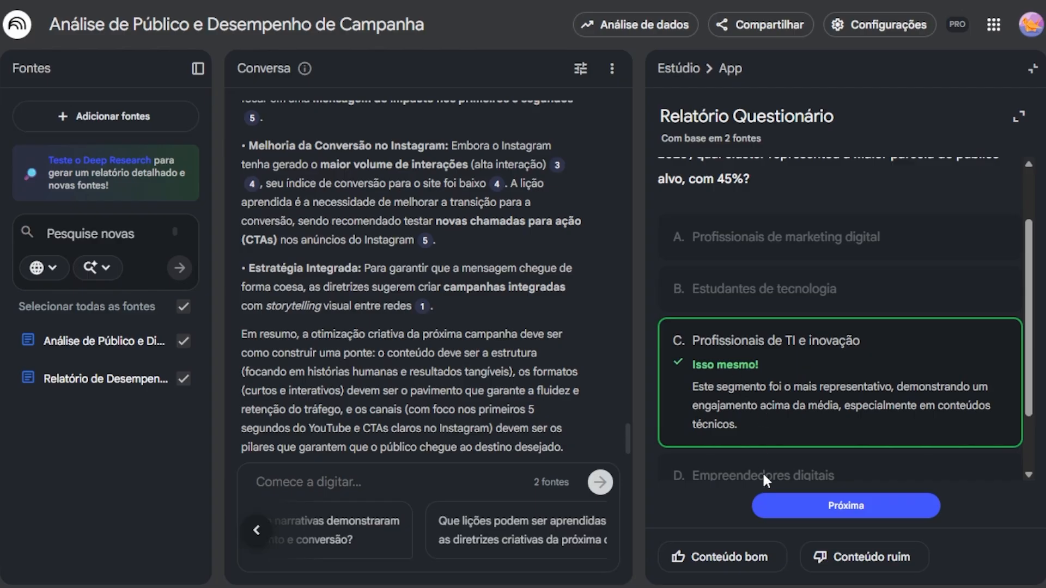
# Step: Answer the second quiz question with option A, about the platform not suiting the audience of IT professionals, and close the quiz
pyautogui.click(774, 505)
pyautogui.click(817, 277)
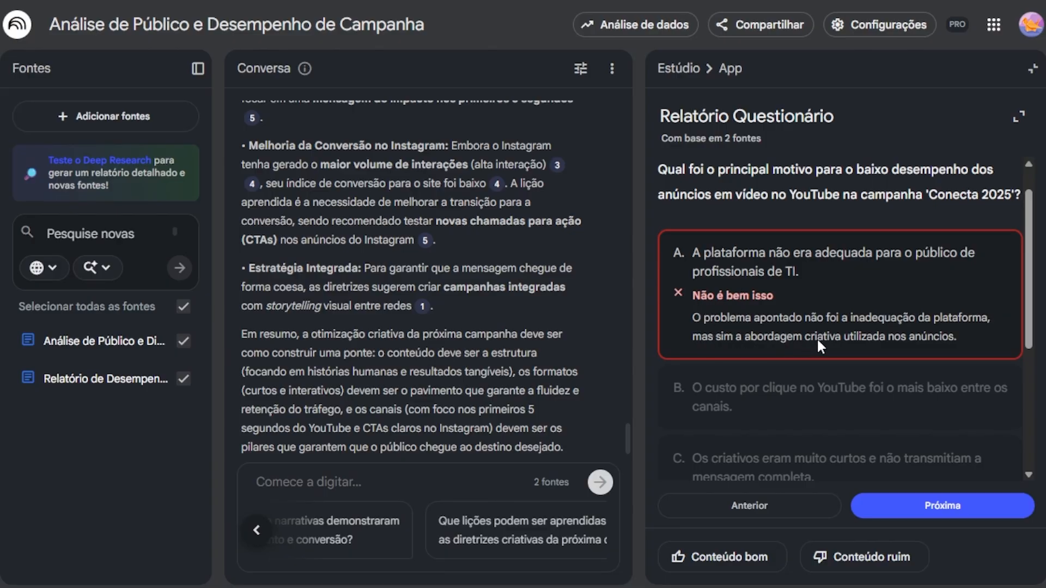
pyautogui.scroll(1, 822, 339)
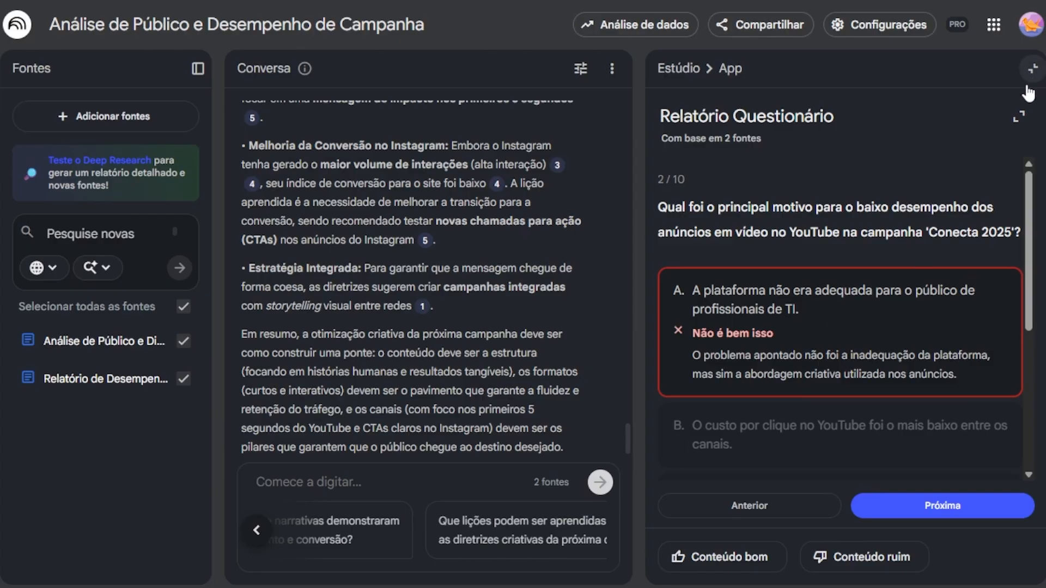
pyautogui.click(1033, 70)
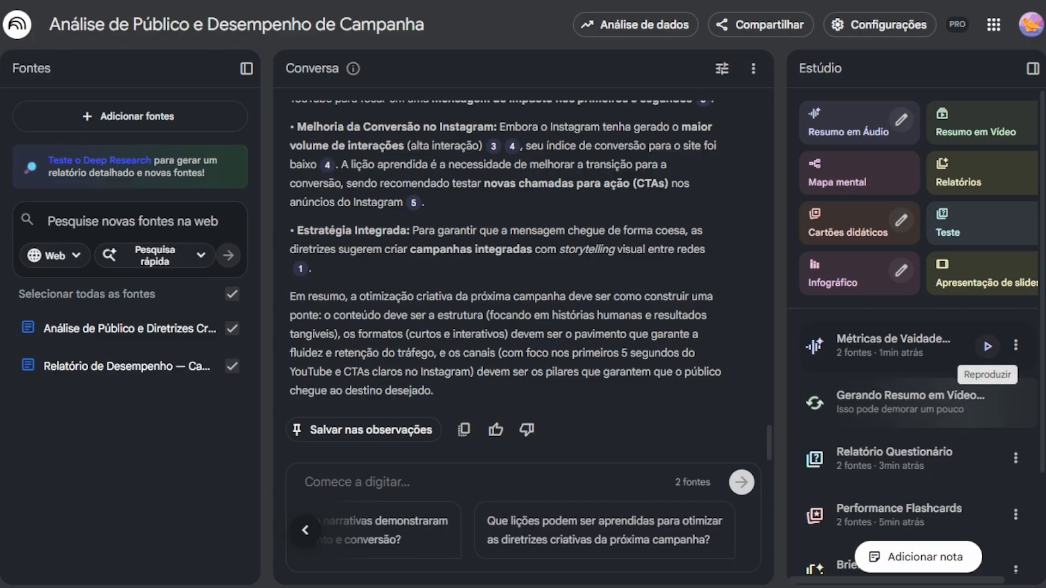
# Step: Play the opening of the Métricas de Vaidade audio overview and pause it
pyautogui.click(987, 347)
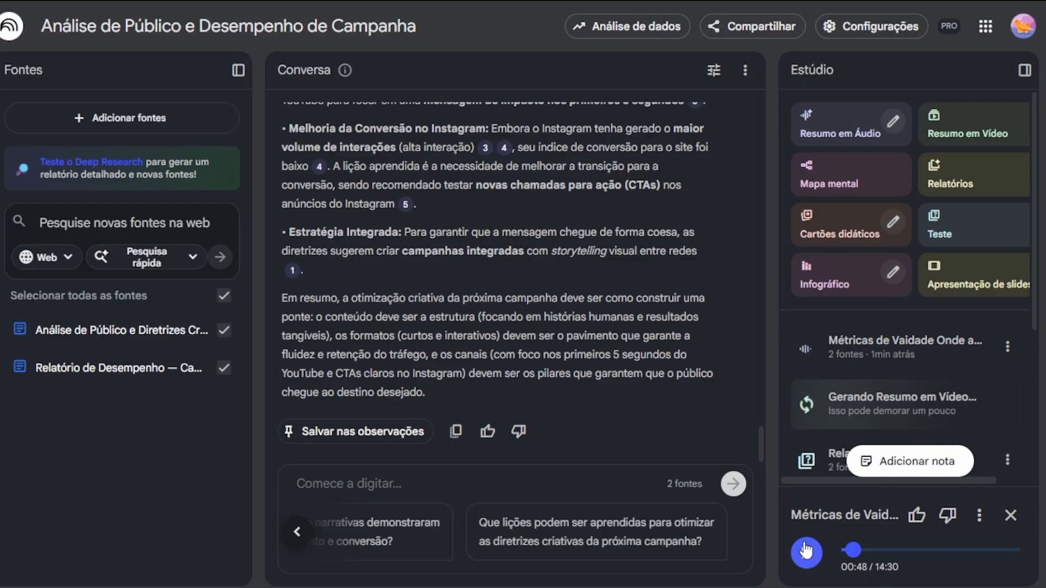
pyautogui.click(802, 554)
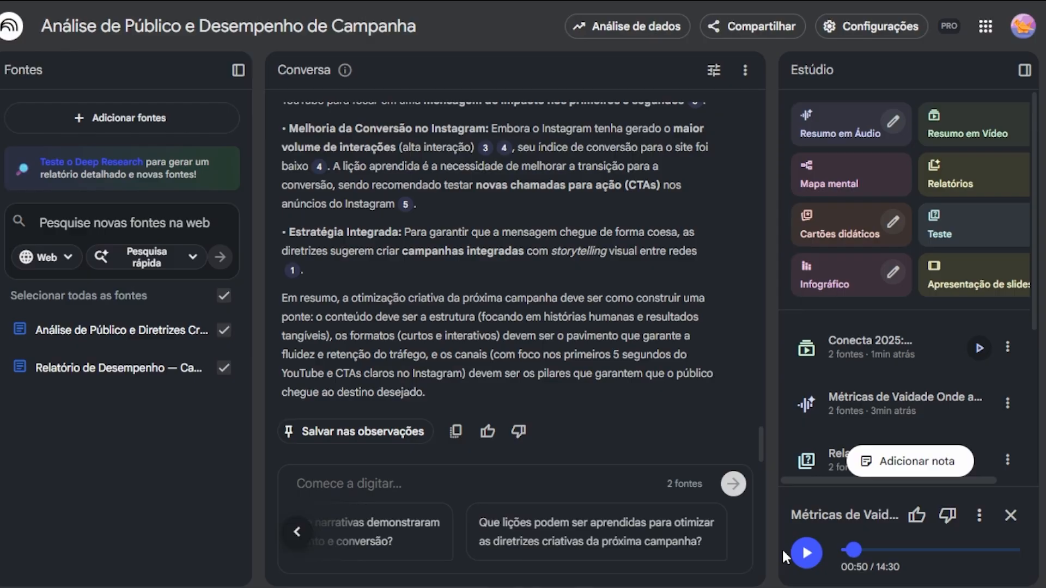
# Step: Play the opening of the Conecta 2025 video overview, pause it and close the video
pyautogui.click(979, 348)
pyautogui.click(839, 491)
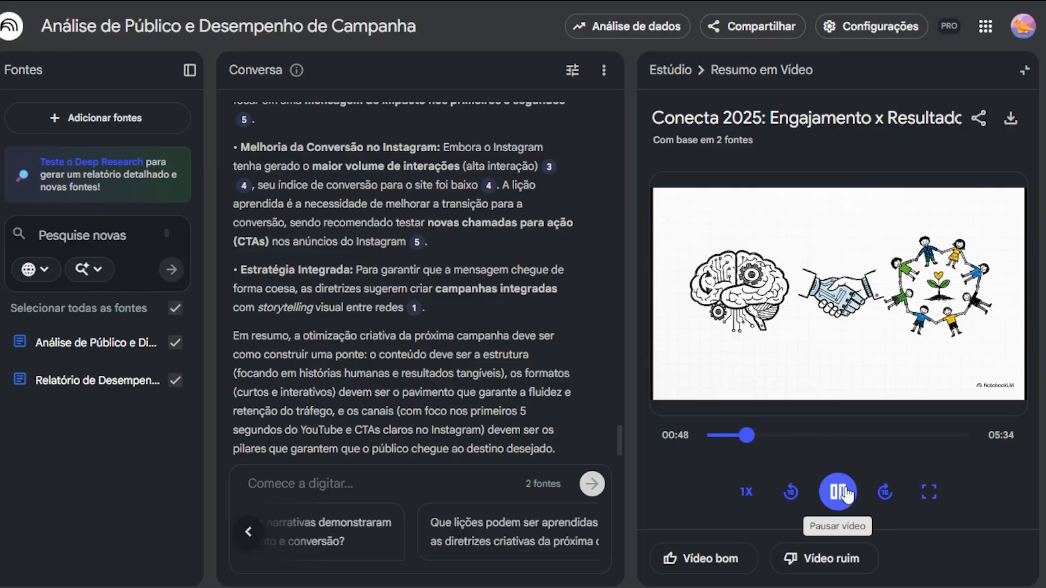
pyautogui.click(845, 494)
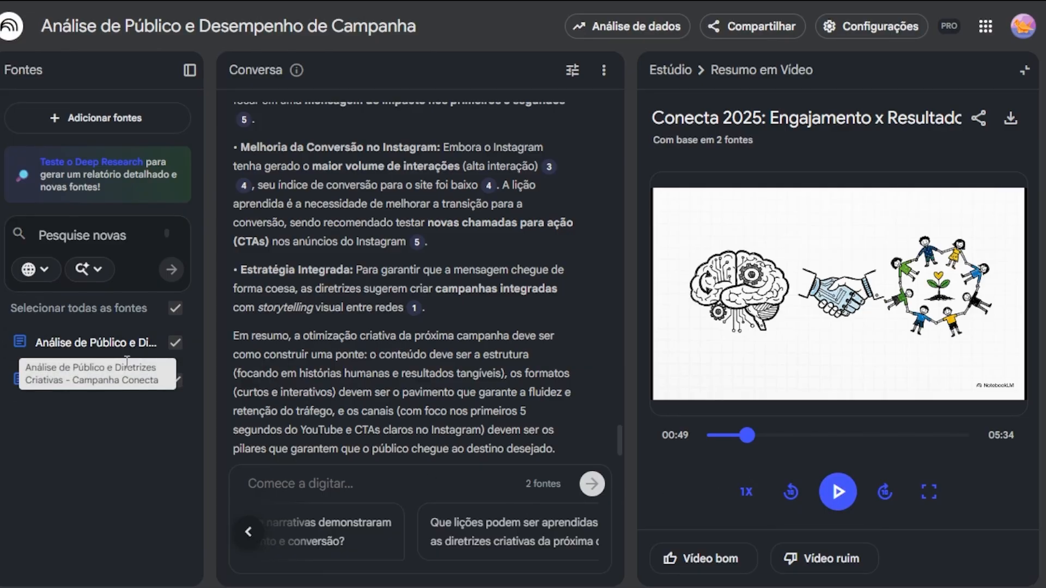
pyautogui.click(316, 479)
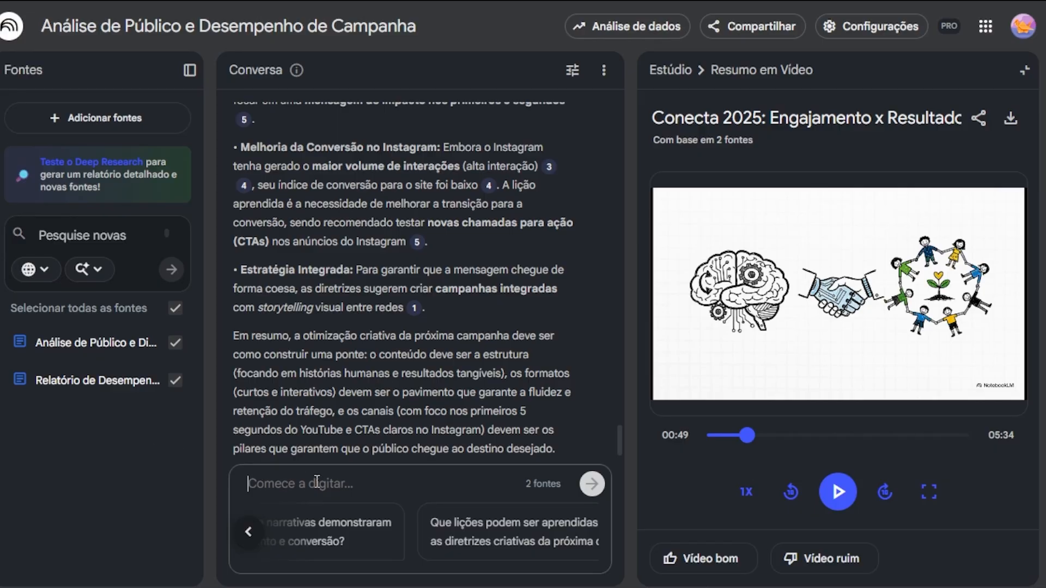
pyautogui.click(1024, 70)
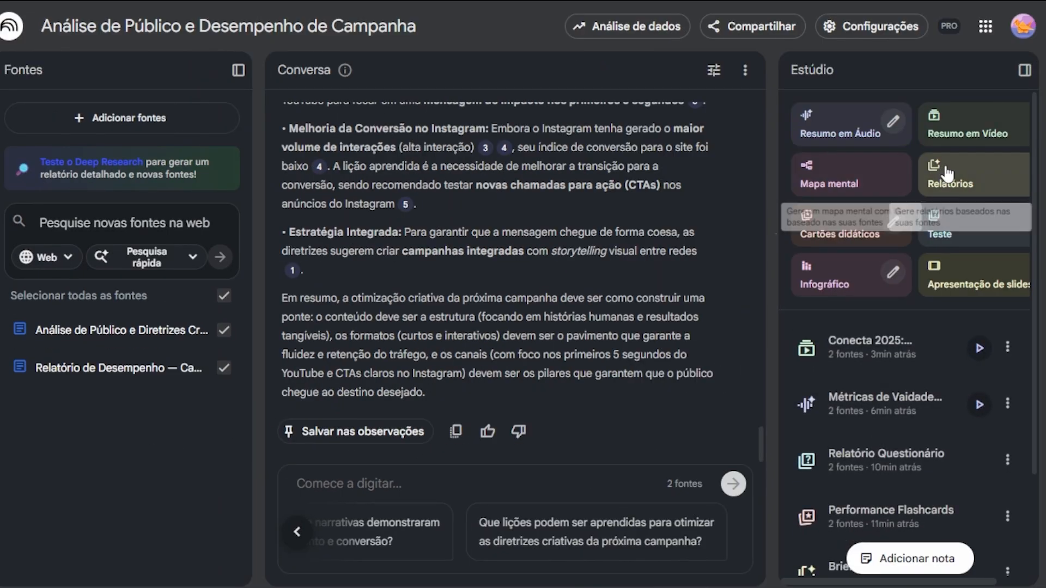
pyautogui.click(824, 182)
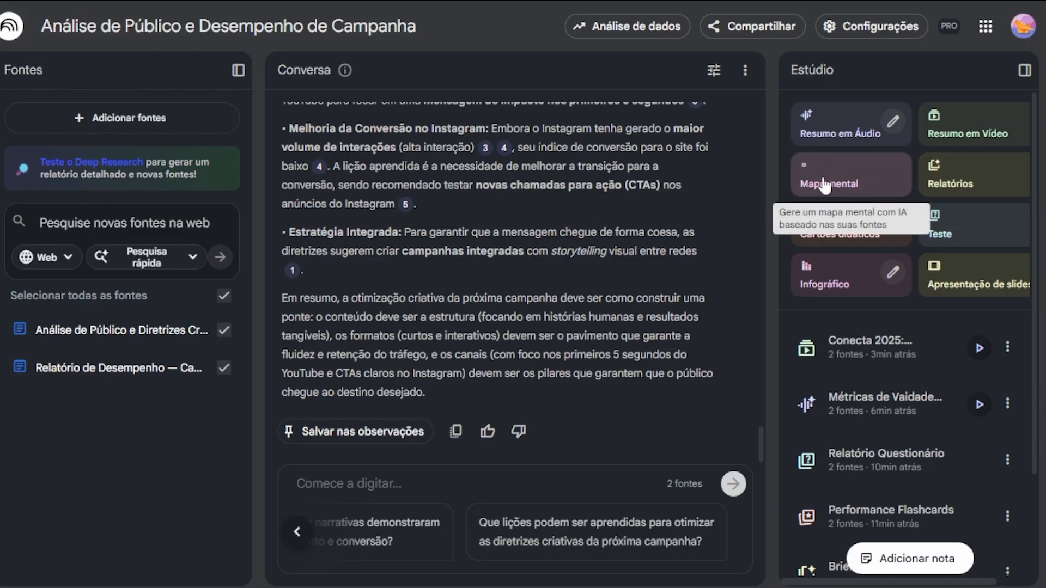